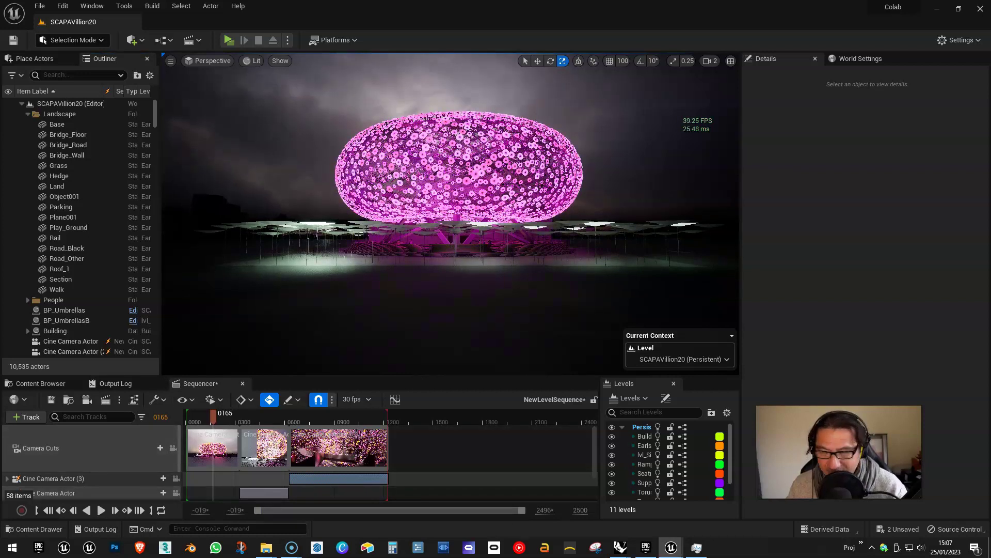
Switch to the browser, open the SCA home page and find the 'SATELLITES' UK Pavilion Expo 2020 project in the project grid
left_click_drag(990, 94, 357, 69)
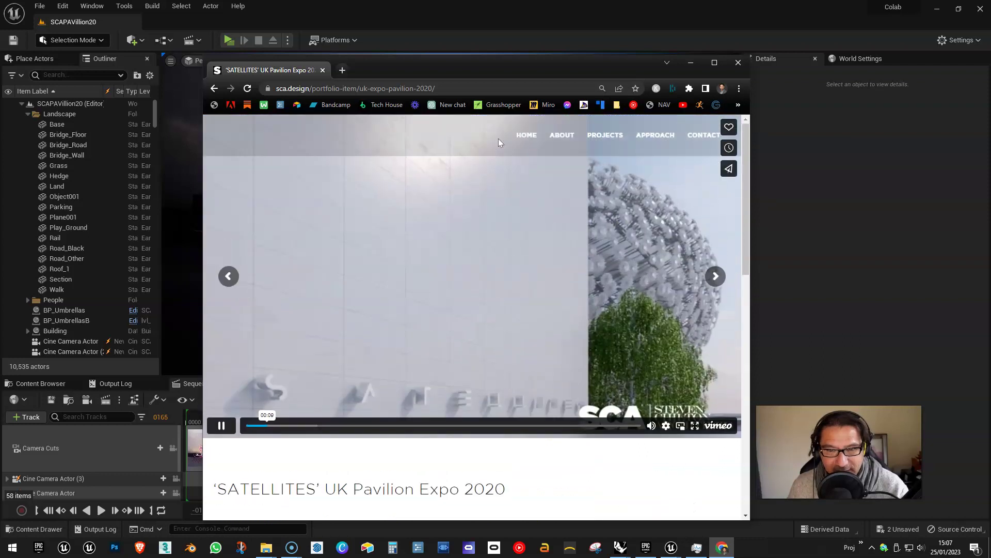
left_click(525, 135)
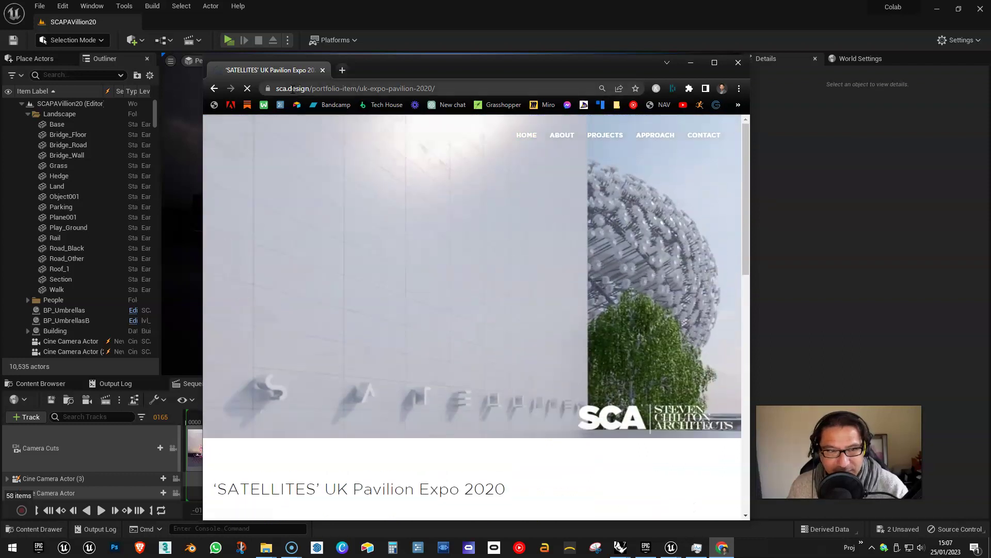
left_click_drag(523, 72, 538, 56)
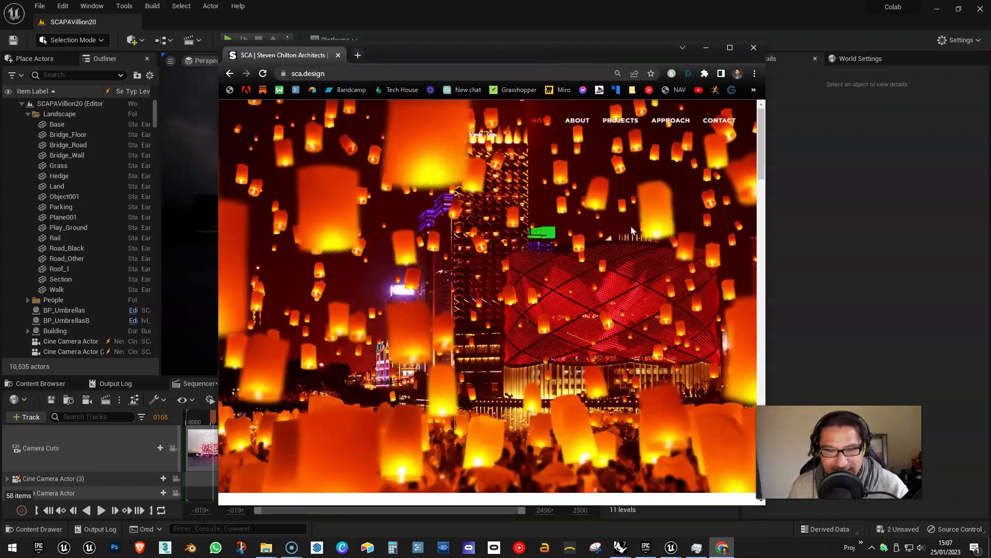
scroll(659, 261, "down", 10)
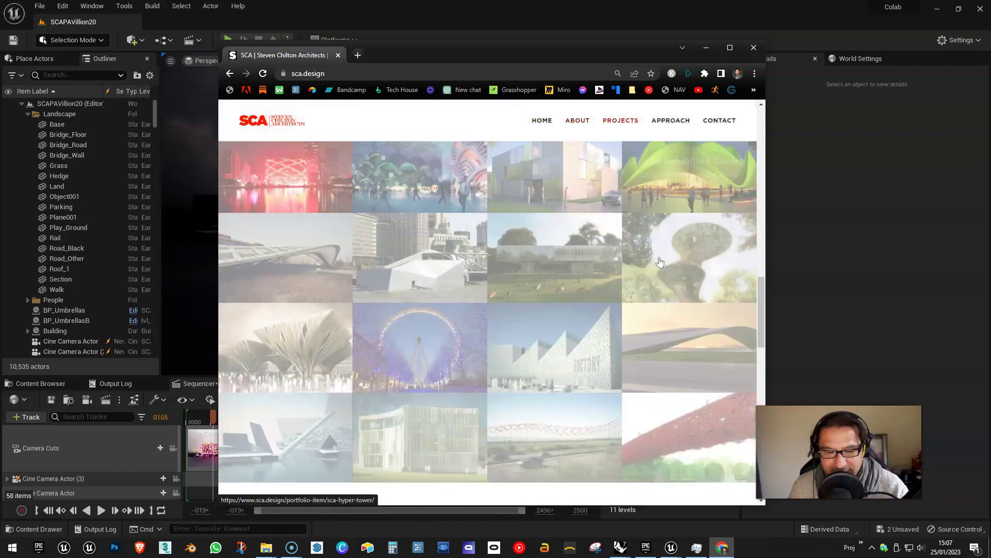
scroll(658, 261, "up", 4)
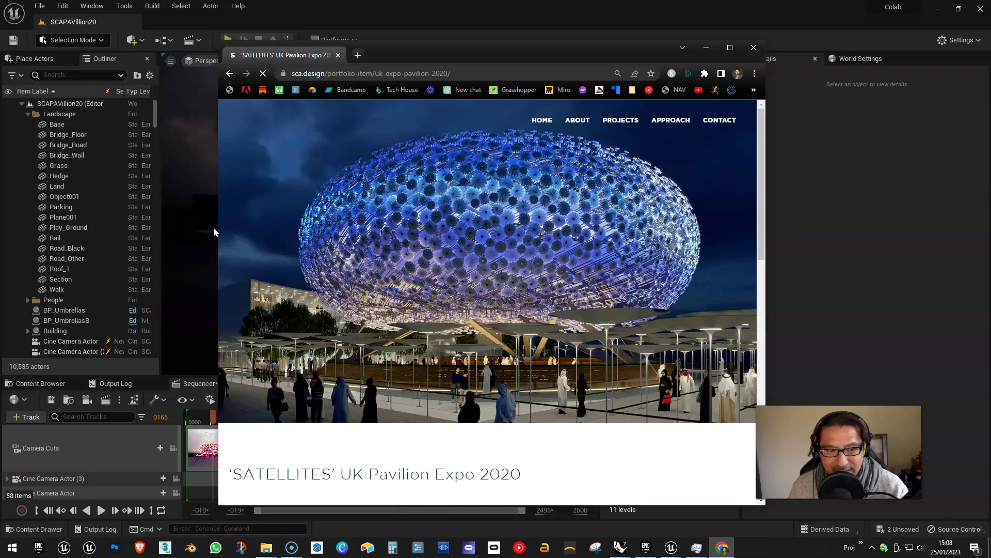
Look through the first exterior renders of the 'SATELLITES' UK Pavilion Expo 2020 project and return to Unreal Editor
left_click_drag(220, 231, 194, 228)
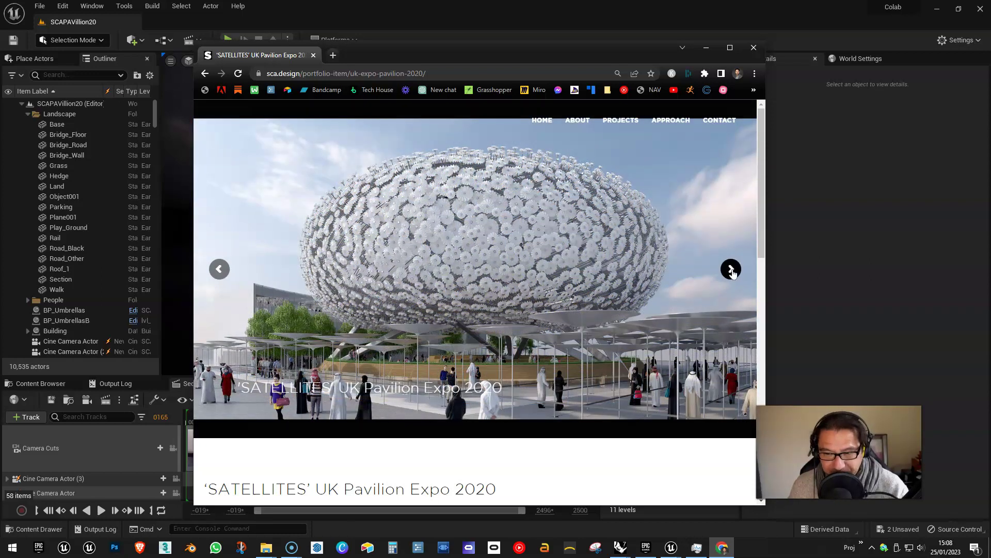
left_click(731, 269)
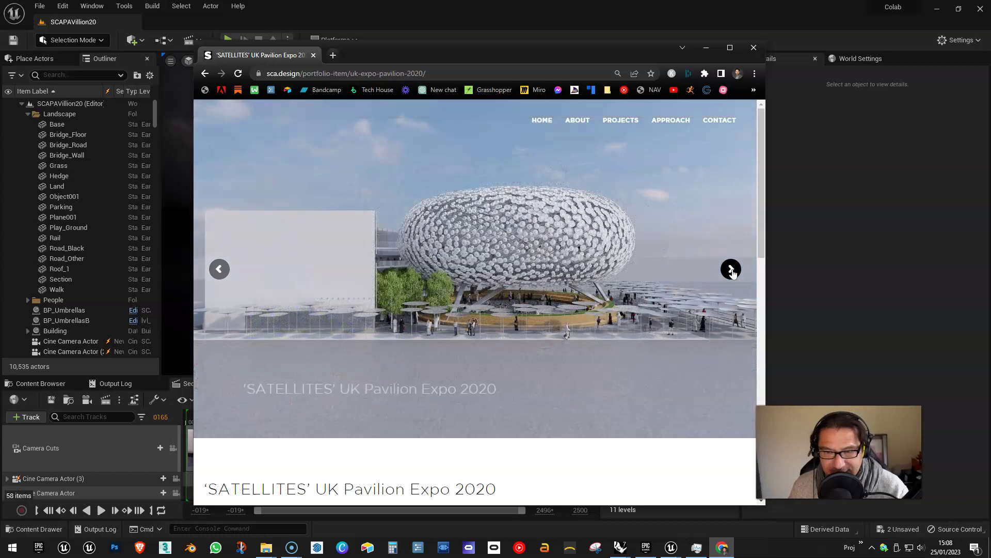
left_click_drag(512, 57, 990, 78)
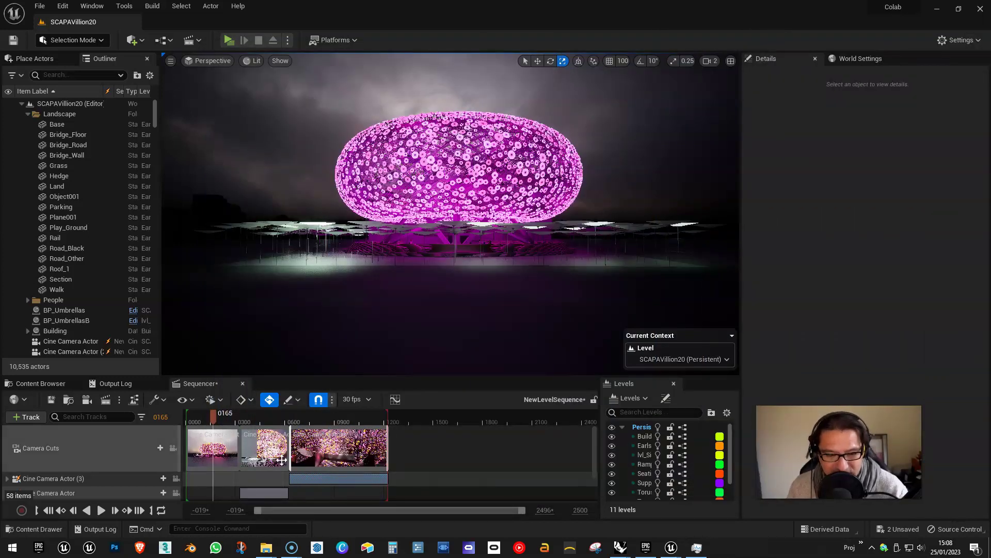
Play the level sequence through its exterior and interior camera cuts to review the pavilion's animated lighting
left_click(86, 510)
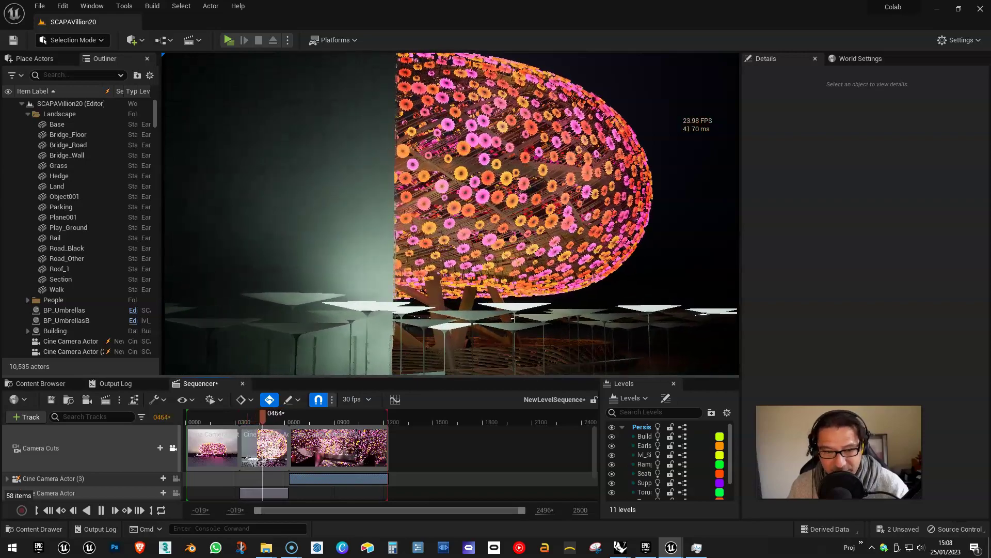
left_click(102, 510)
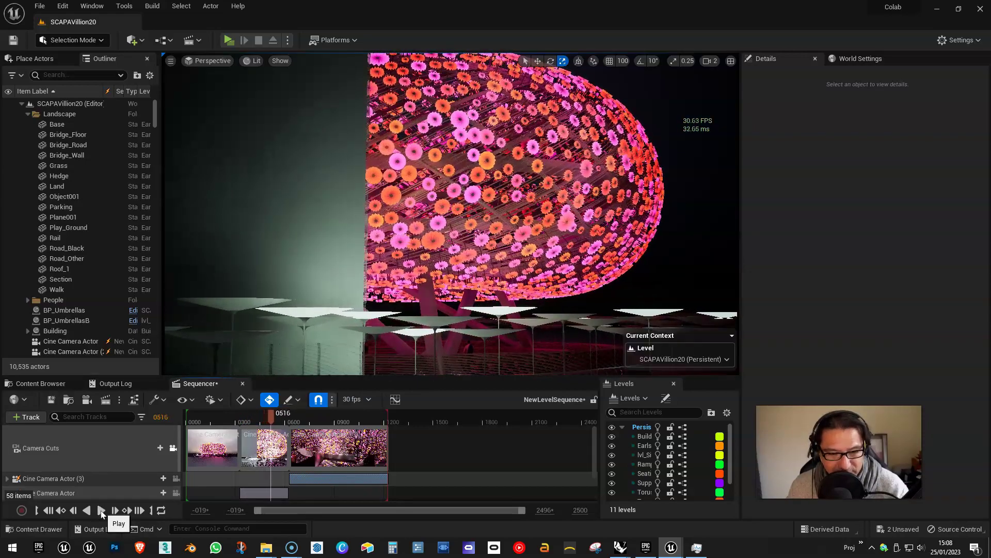
left_click(101, 510)
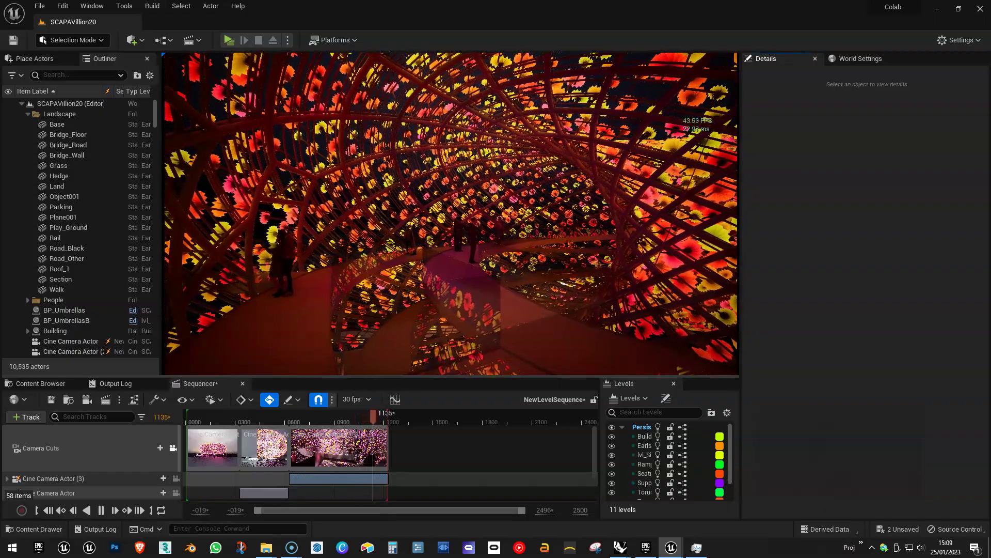
Scrub the sequence back to the second camera cut and forward to frame 0731 inside the pavilion
left_click_drag(369, 419, 258, 414)
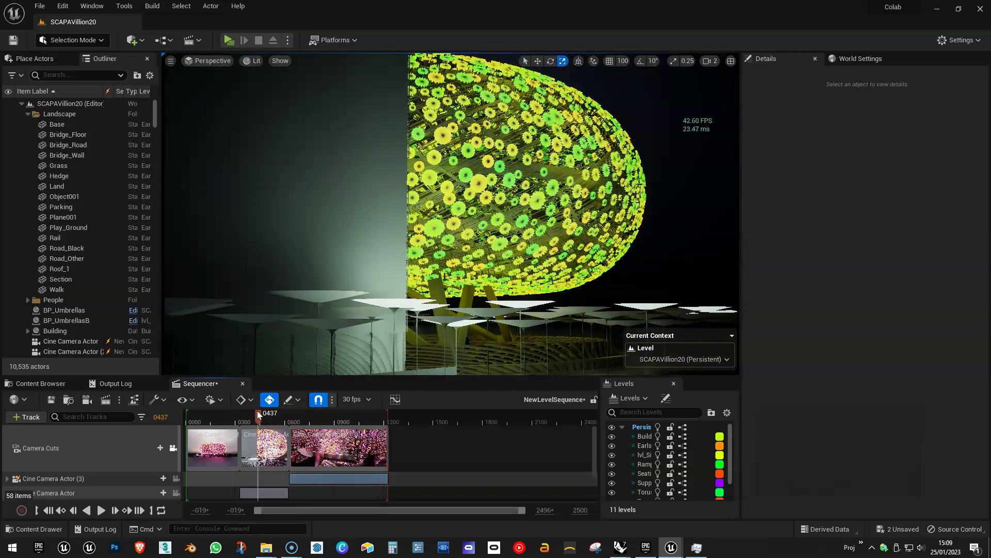
left_click_drag(263, 414, 268, 413)
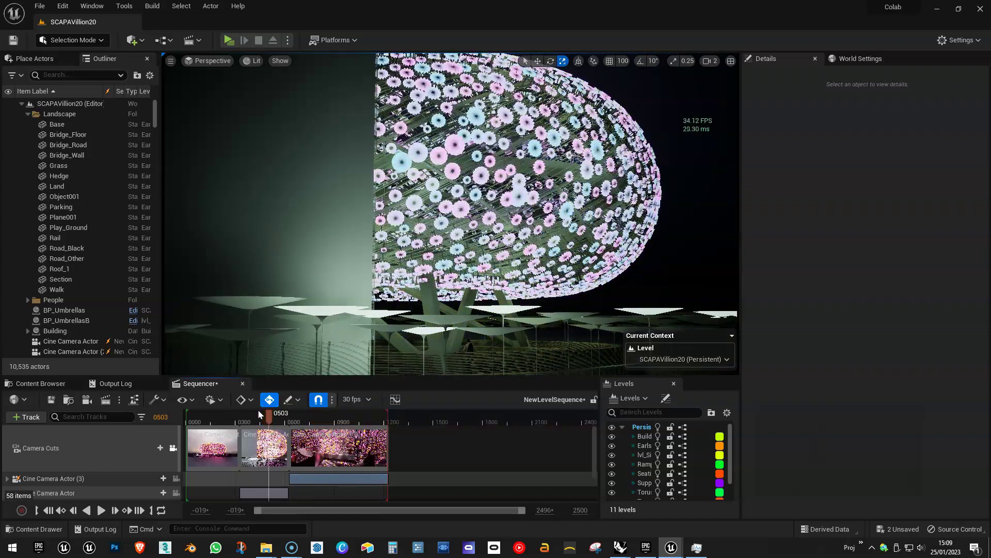
left_click_drag(268, 415, 316, 418)
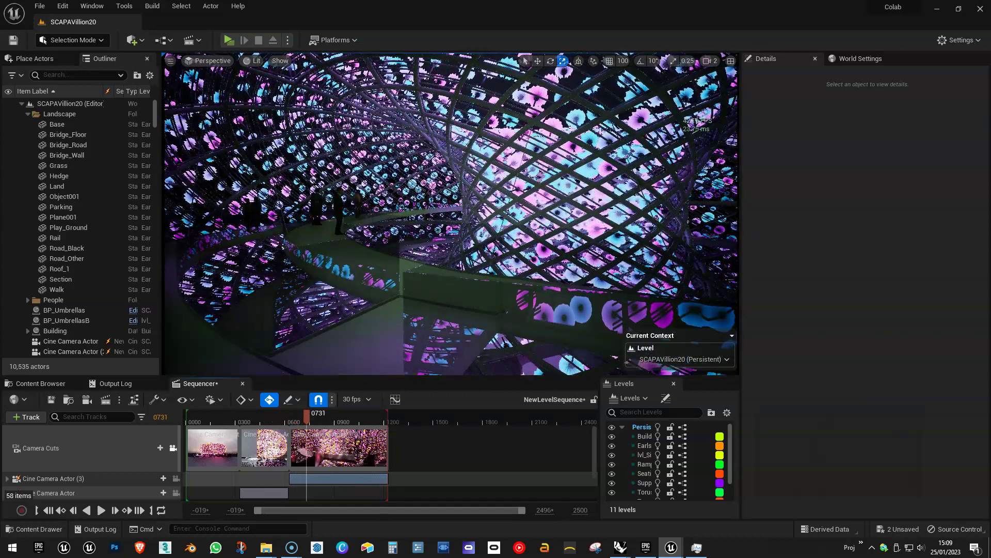
Bring the browser back and review the pavilion's section, courtyard, aerial and night renders, returning to the slideshow's opening video
left_click_drag(990, 58, 385, 50)
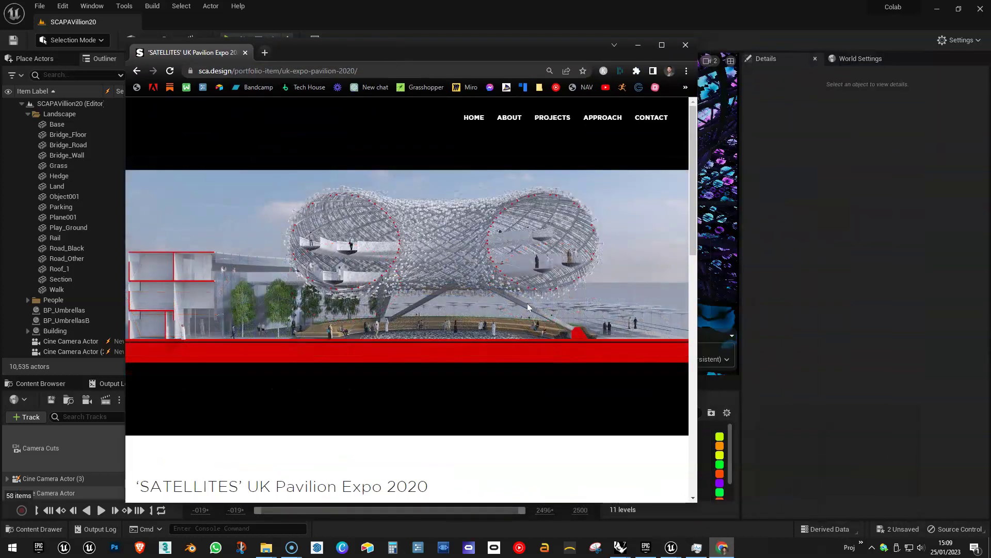
left_click(662, 267)
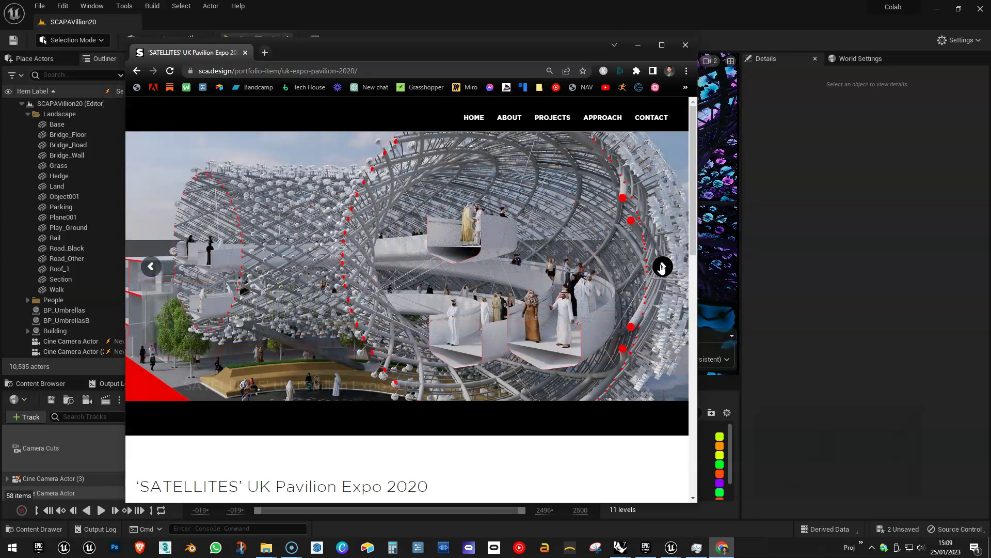
left_click(663, 266)
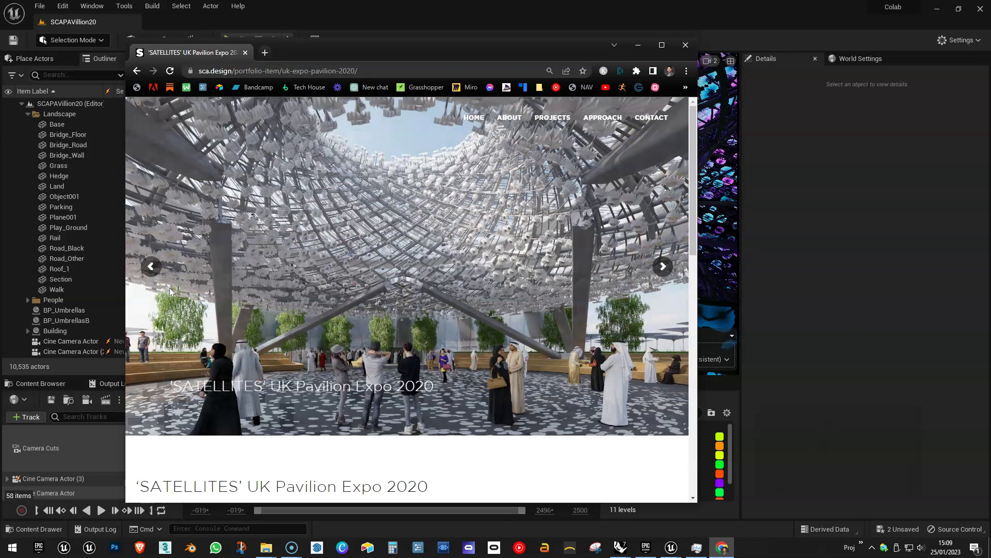
left_click(152, 266)
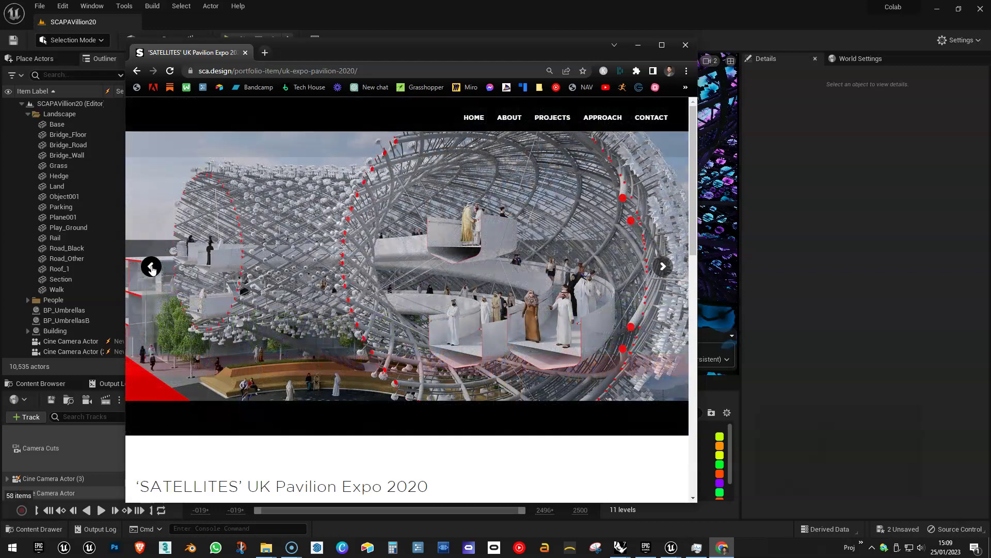
left_click(151, 267)
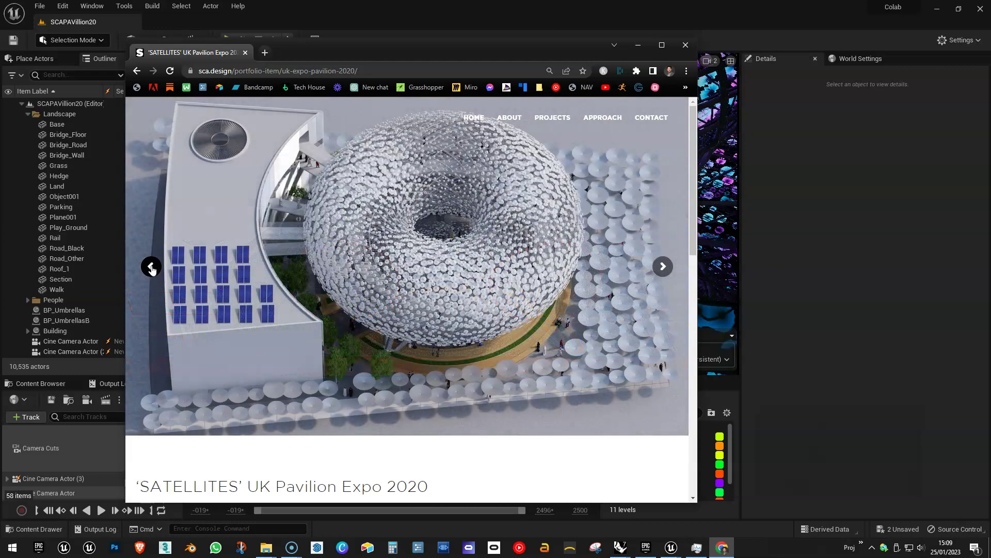
left_click(151, 267)
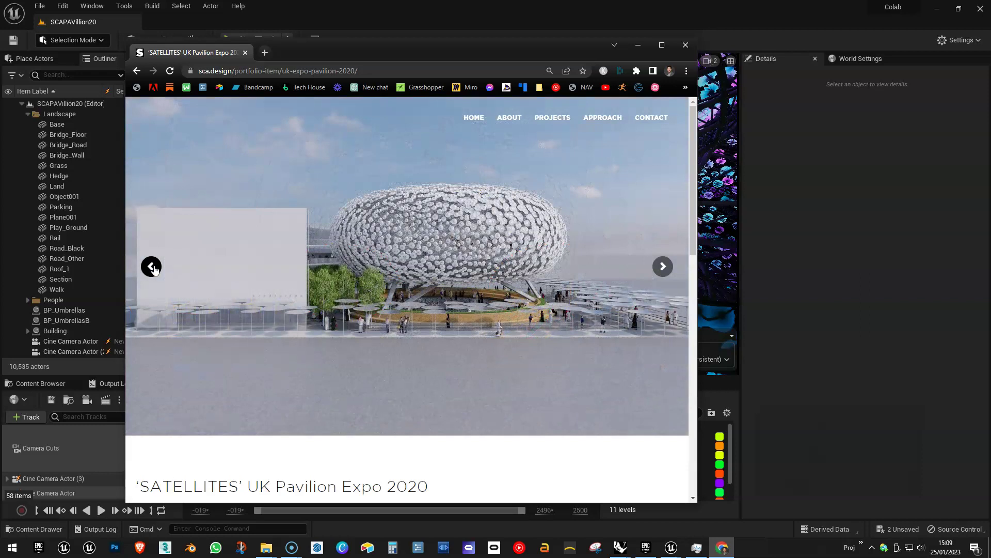
left_click(151, 266)
left_click(152, 267)
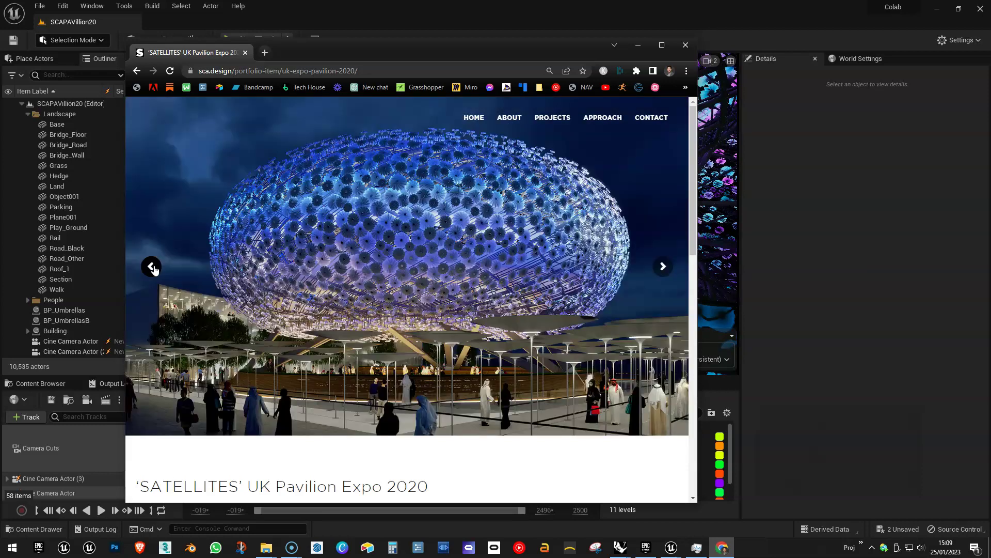
left_click(152, 267)
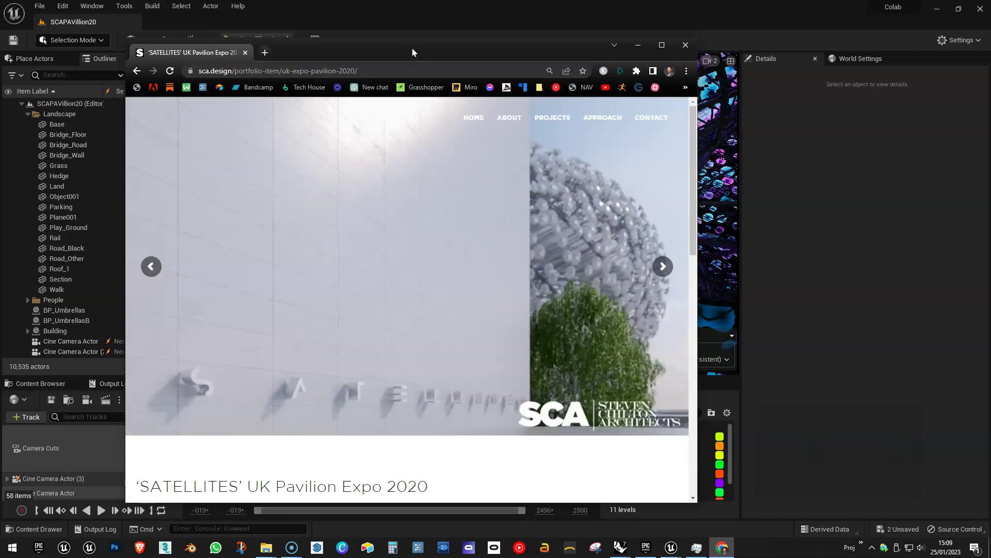
Watch the pavilion's opening video on the project page and return to Unreal Editor
left_click_drag(412, 51, 413, 52)
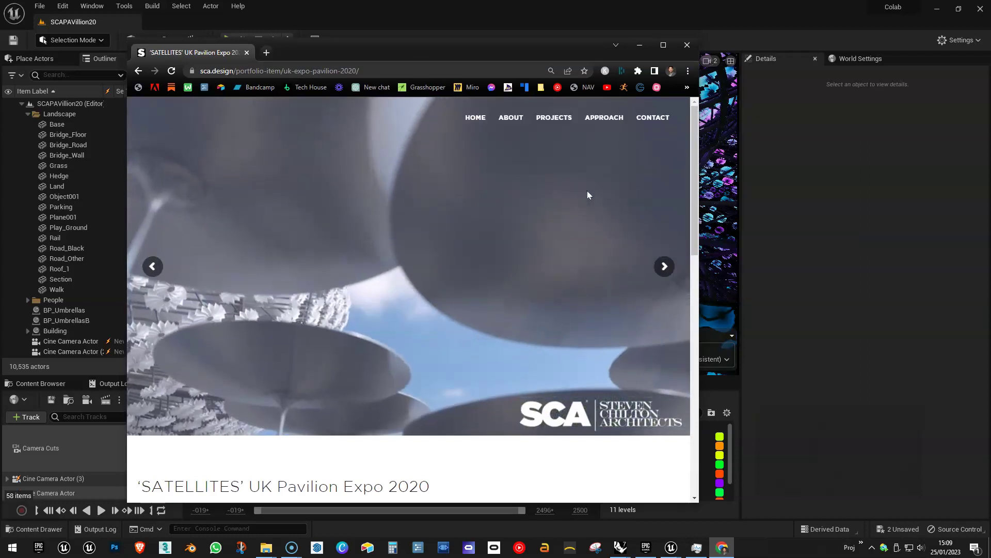
left_click_drag(411, 54, 454, 58)
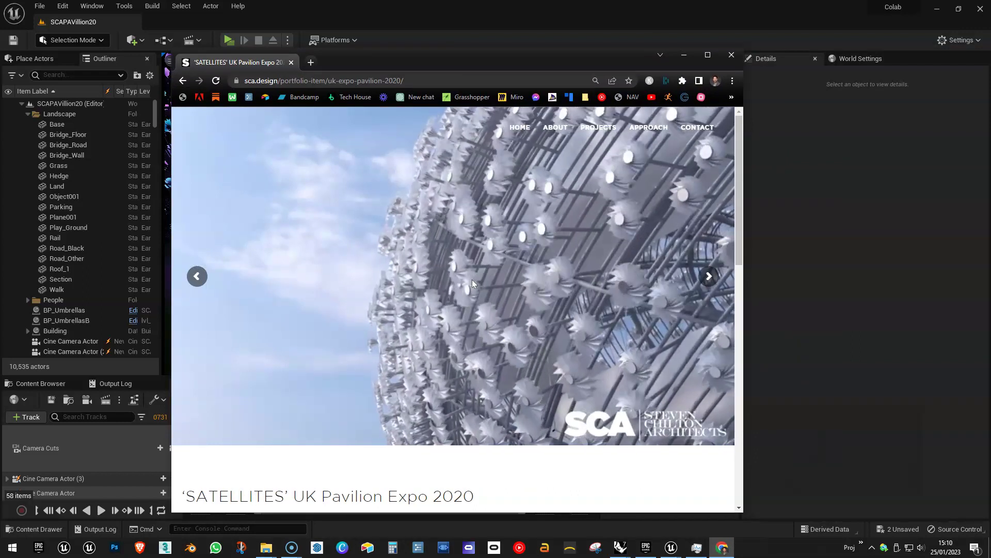
left_click_drag(438, 52, 990, 21)
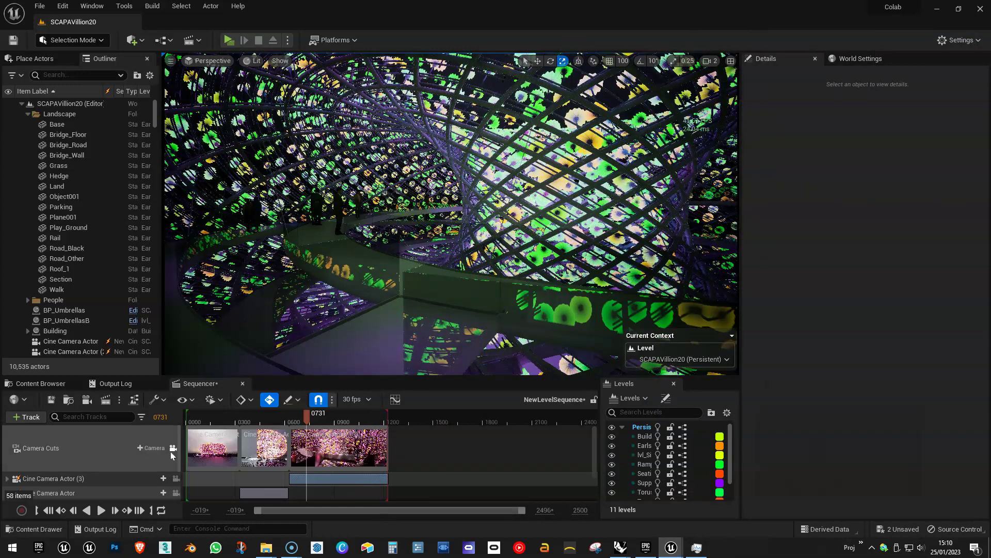
Release the view from the camera cuts, frame the whole pavilion exterior and collapse the Landscape folder in the Outliner
right_click_drag(450, 214, 397, 194)
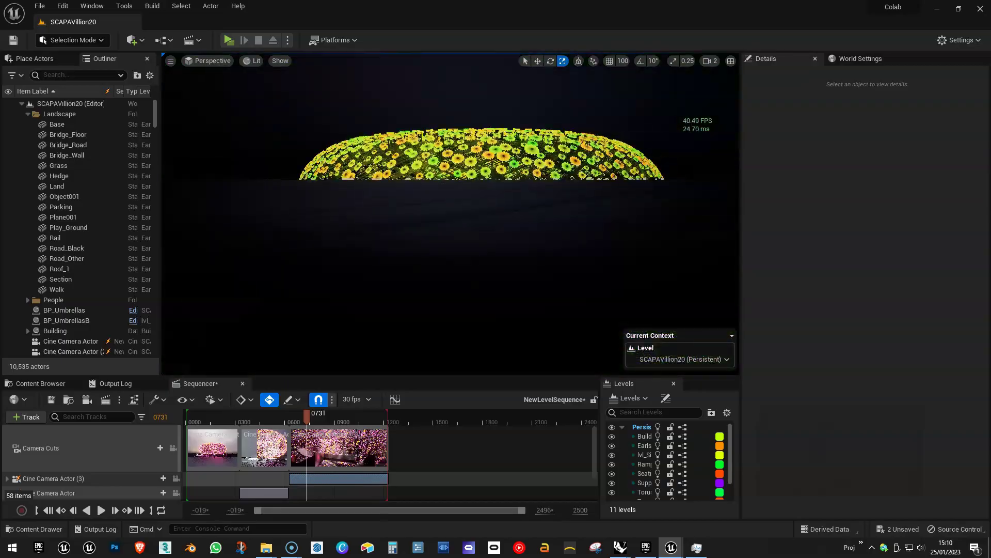
right_click_drag(450, 213, 403, 202)
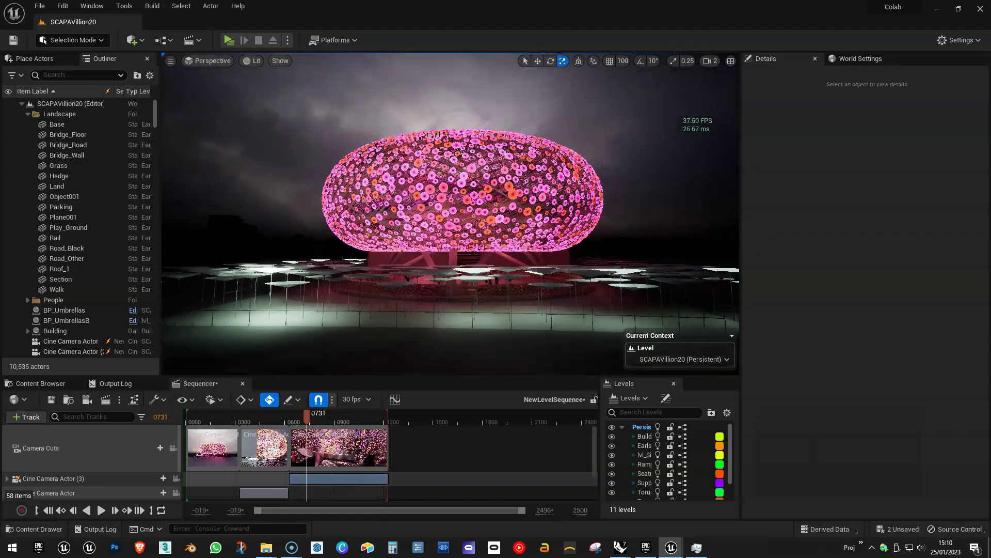
left_click(28, 114)
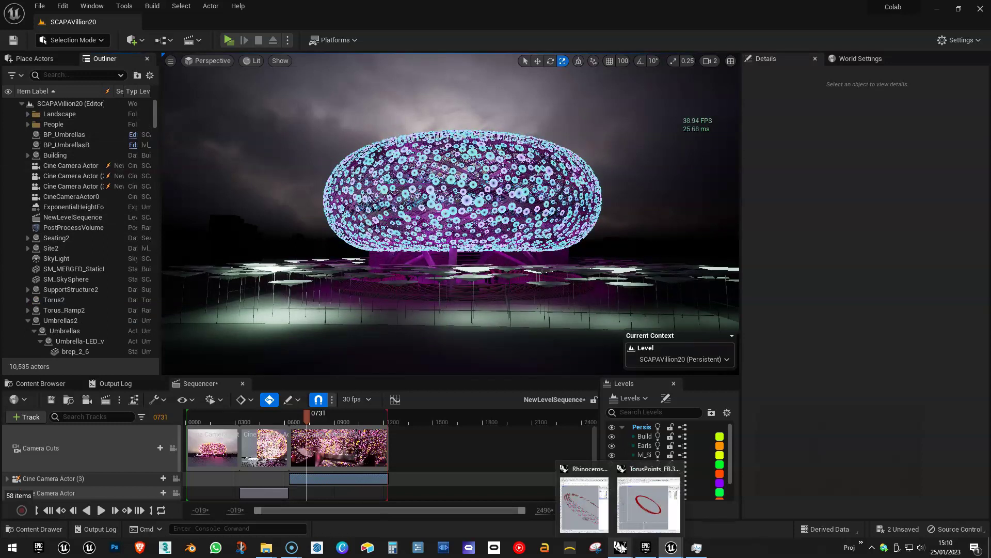
Open 20180813-Satellite-Rev-W_BIM-Rhino_Complete_Organised.3dm in Rhino 7 and allow Rhino public network access through the firewall
mouse_move(623, 546)
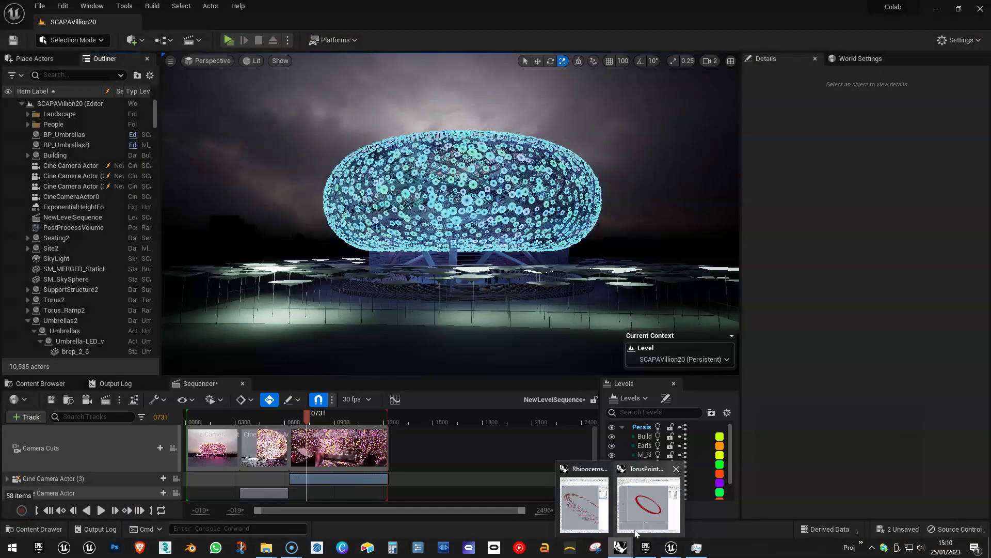
mouse_move(635, 524)
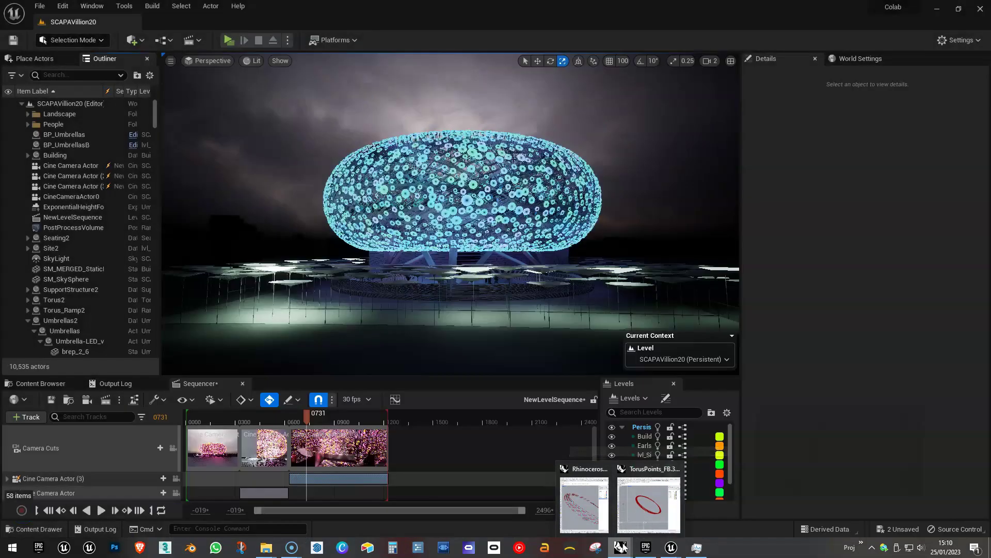
left_click(16, 546)
left_click(177, 313)
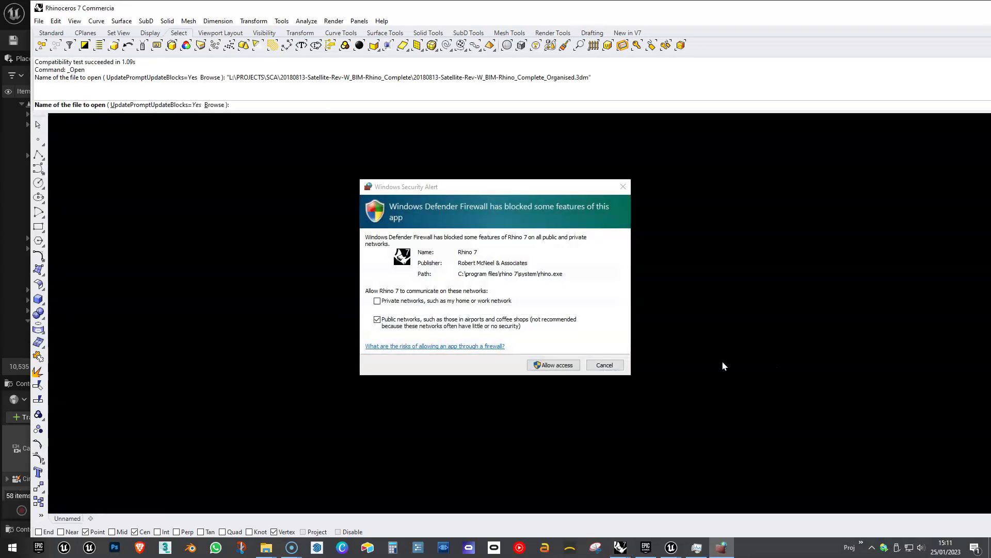
left_click(558, 365)
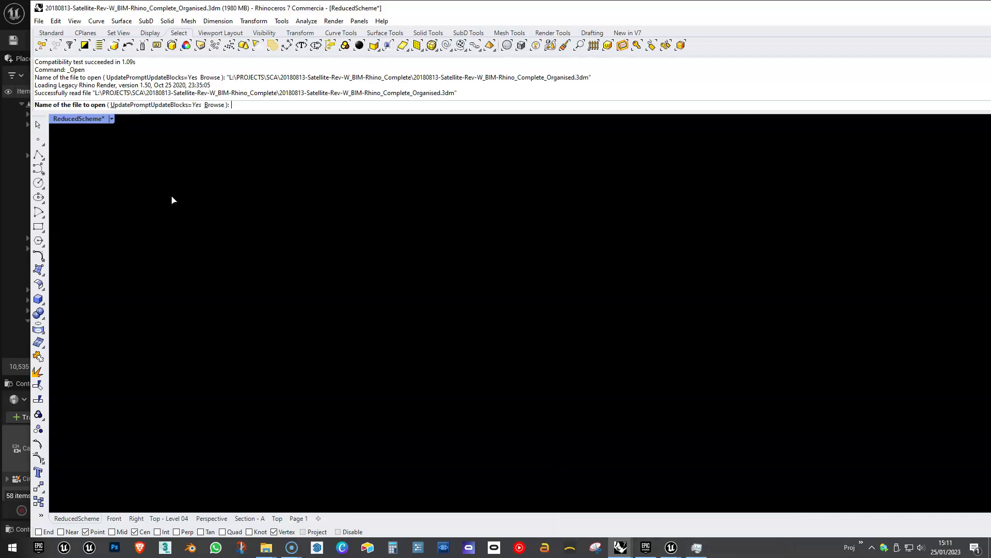
Switch back to the Colab project in Unreal Editor and enlarge the Sequencer and Levels area to show more levels
mouse_move(668, 549)
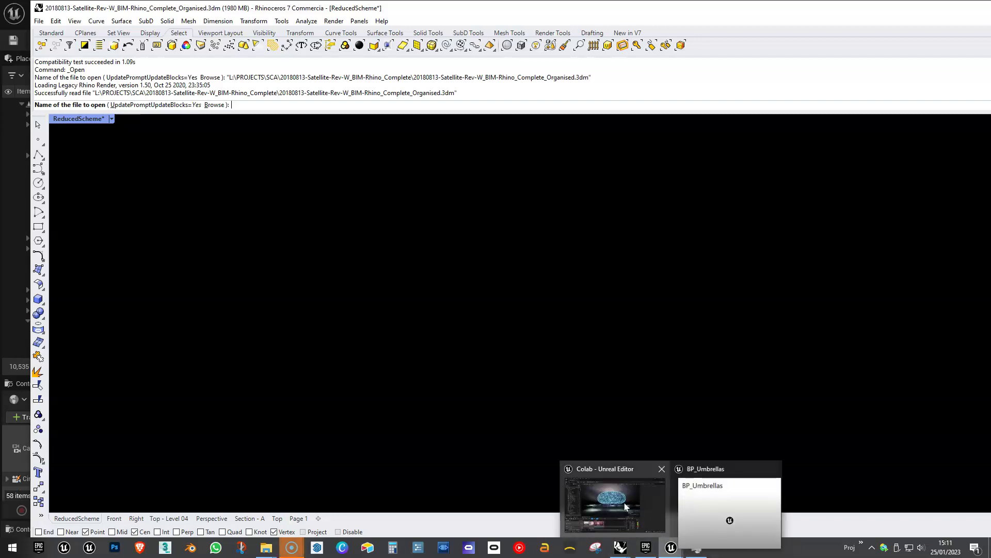
left_click(624, 499)
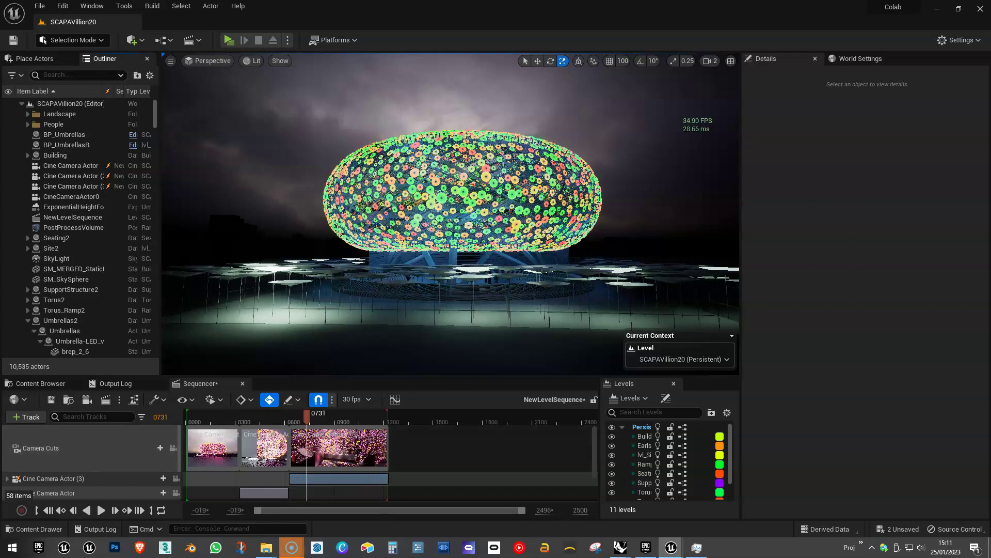
left_click_drag(641, 376, 643, 316)
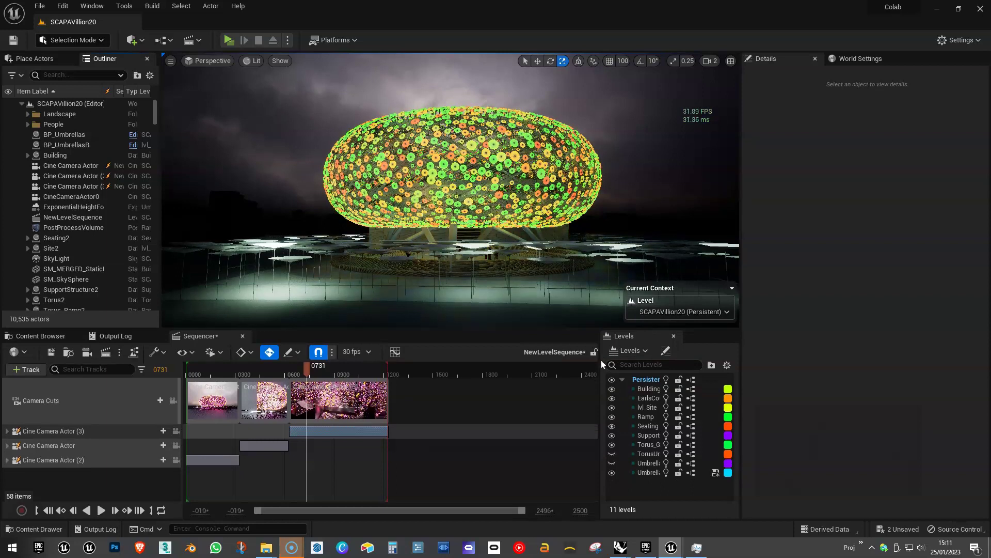
Widen the Levels area to show the full level names and check that Levels is enabled among the editor windows
left_click_drag(599, 360, 542, 362)
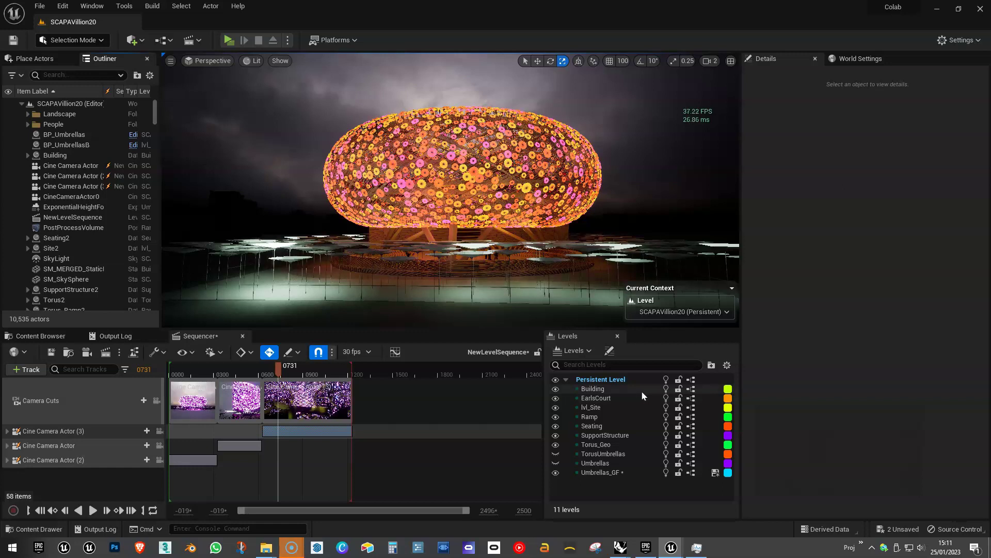
right_click_drag(517, 207, 534, 208)
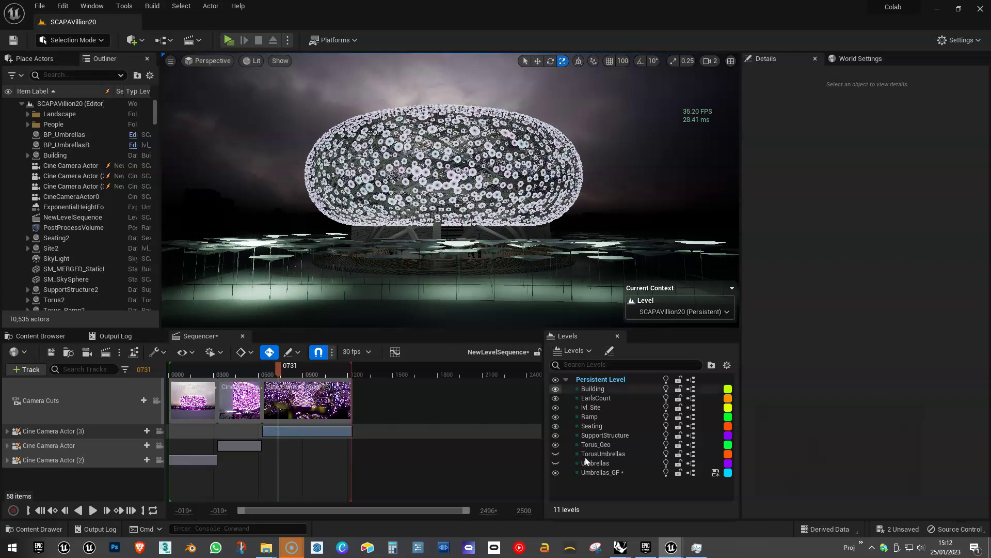
left_click(124, 6)
left_click(101, 6)
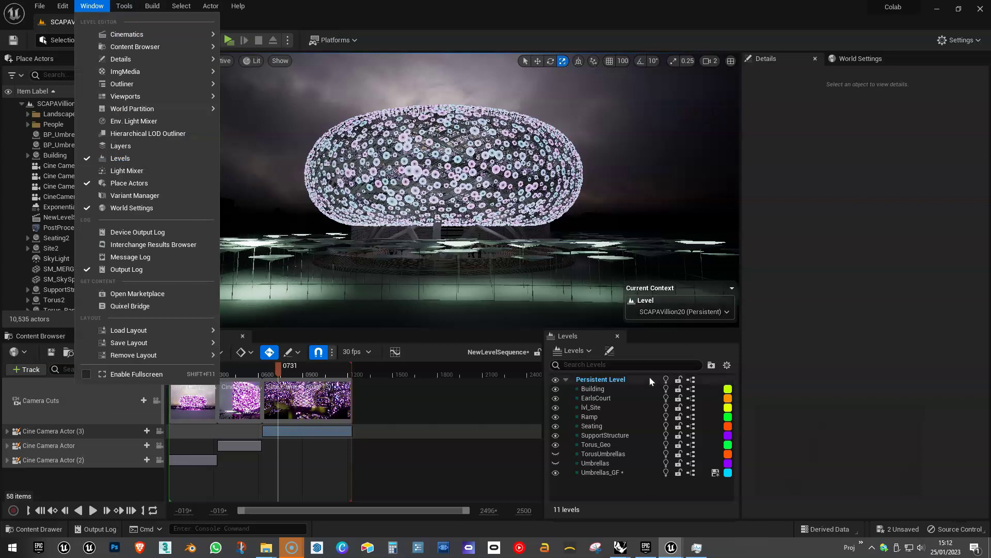
left_click(601, 497)
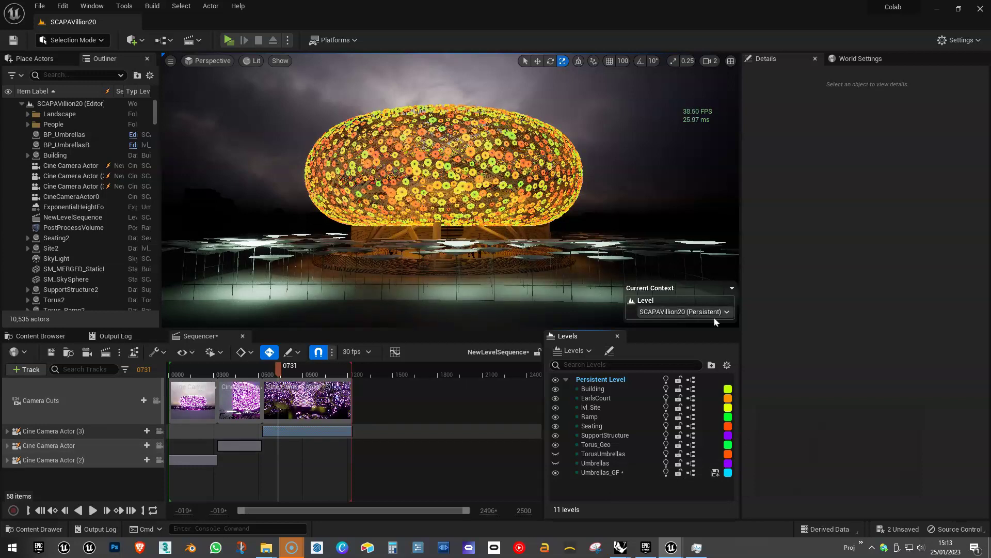
Bring the Rhino model window fully onto the screen and dock the floating Datasmith toolbar above the command history
left_click_drag(990, 8, 916, 13)
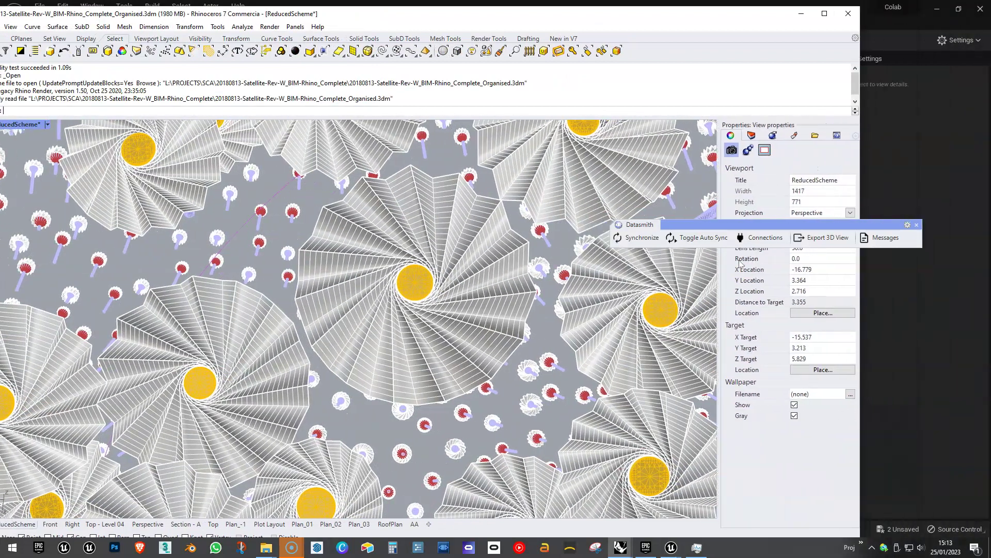
left_click_drag(760, 224, 503, 62)
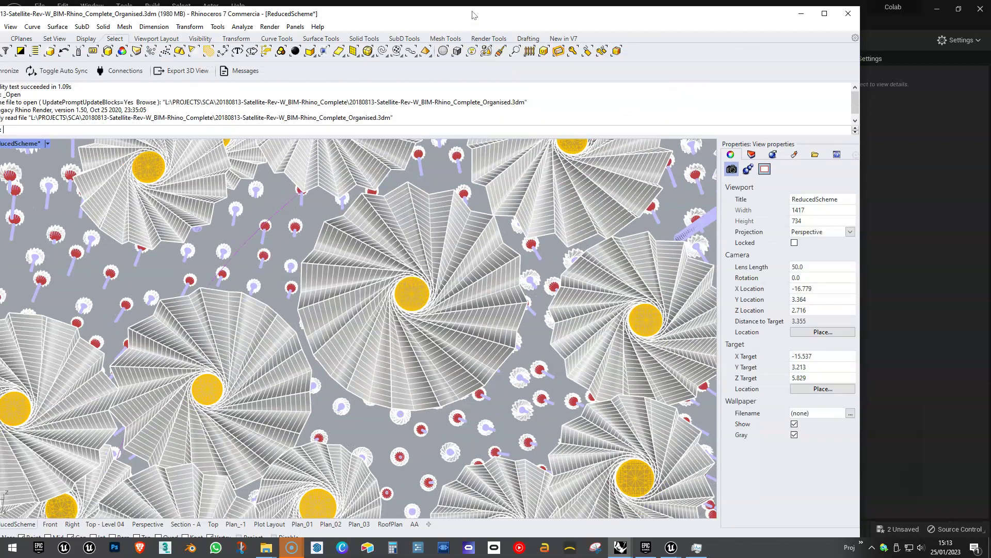
left_click_drag(472, 15, 535, 17)
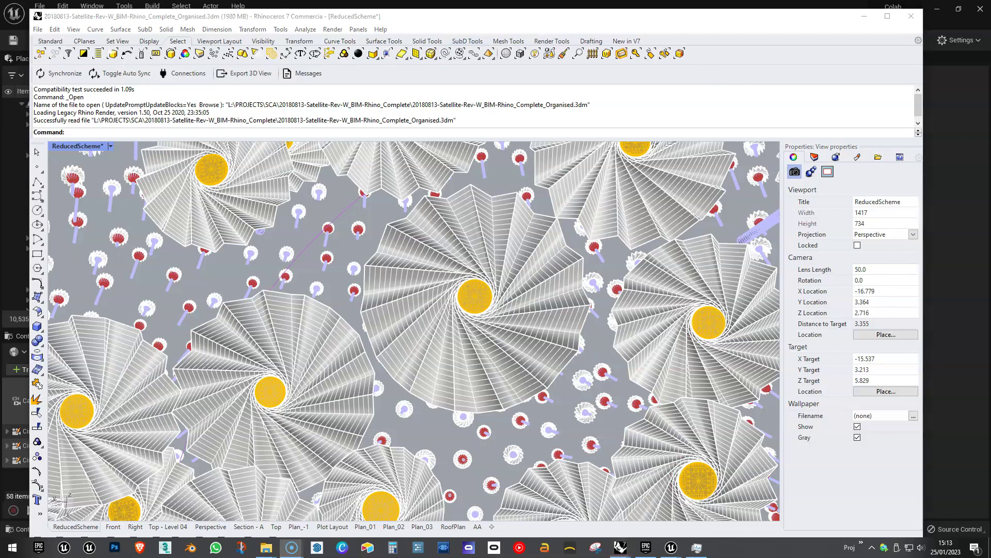
Show the Rhino model's layers, look over the file export commands, and return to Unreal Editor
left_click(815, 157)
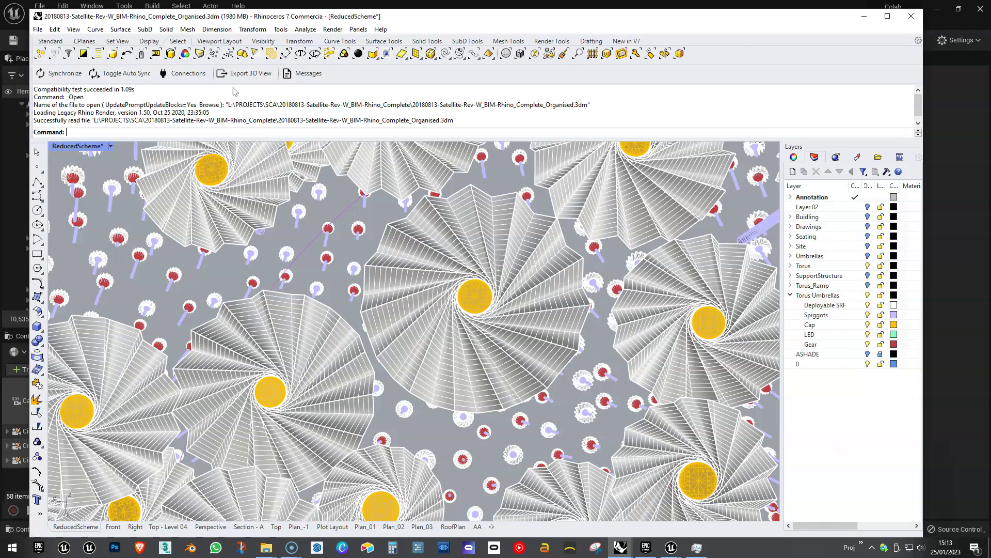
left_click(262, 78)
left_click(38, 29)
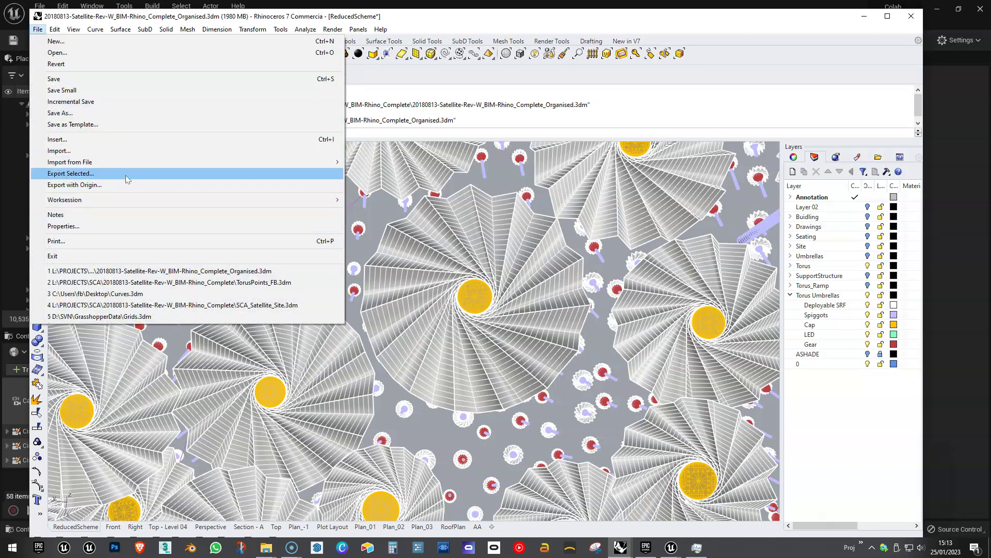
left_click(949, 91)
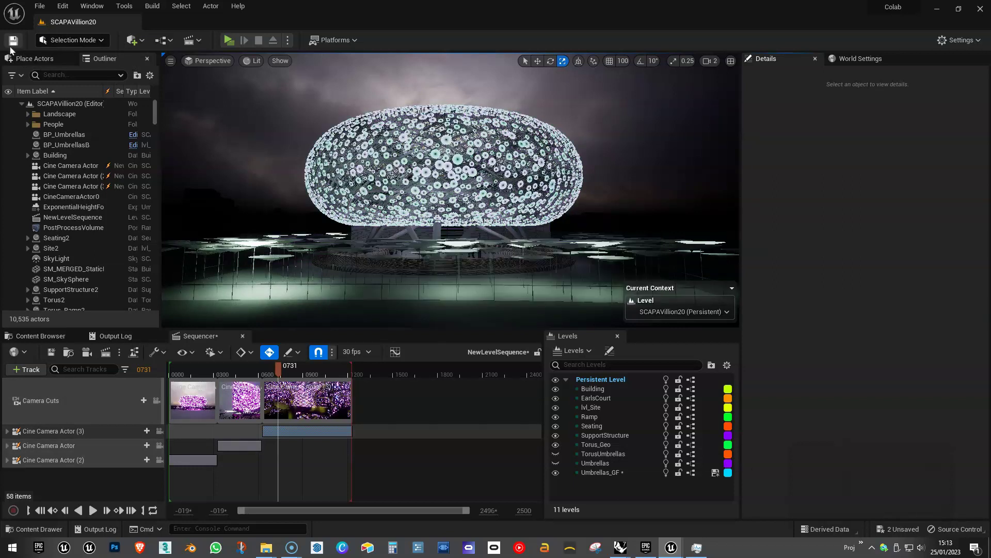
Bring the camera closer to the pavilion with the adjacent building in view and make the viewport taller
key("ctrl+shift+h")
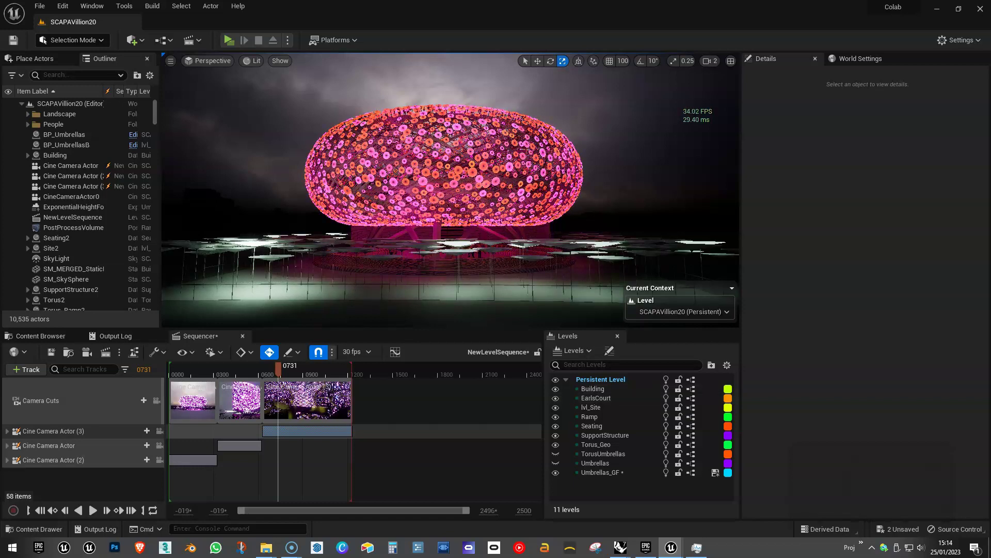
right_click_drag(450, 190, 423, 204)
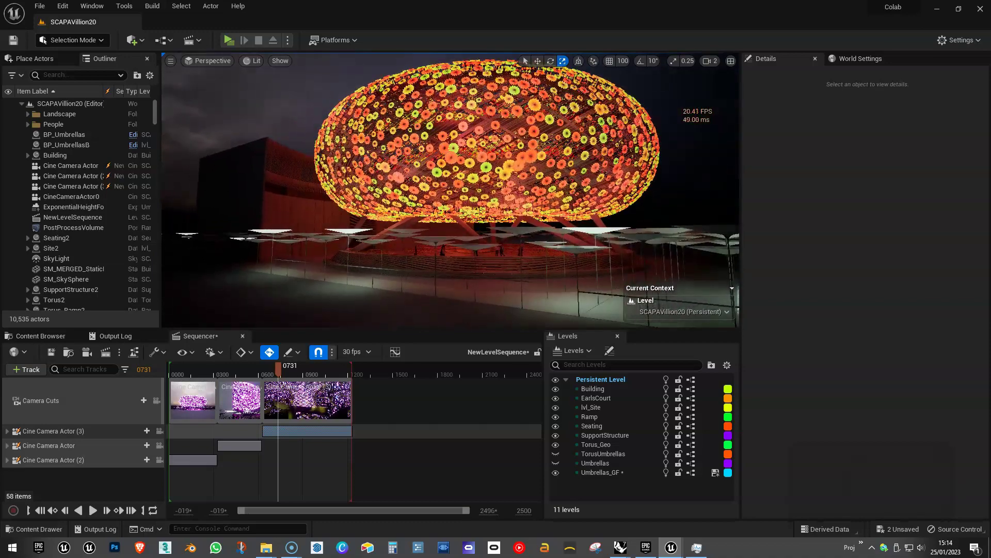
key("w")
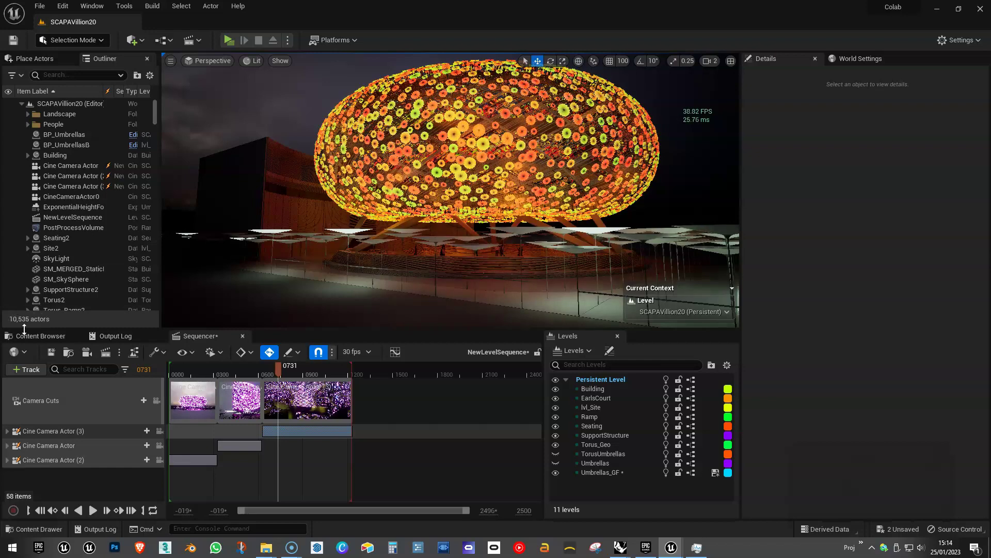
right_click_drag(450, 206, 479, 210)
key("e")
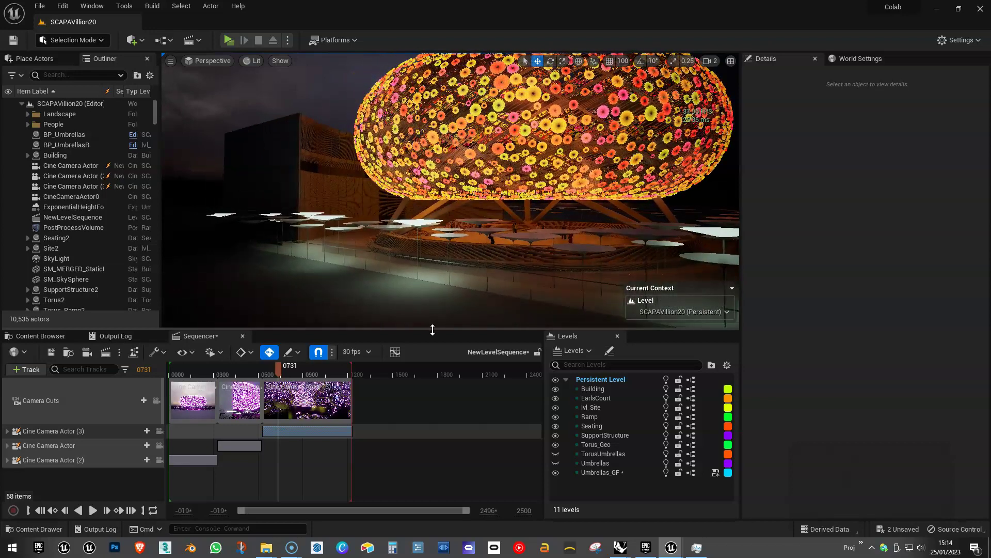
left_click_drag(433, 333, 430, 365)
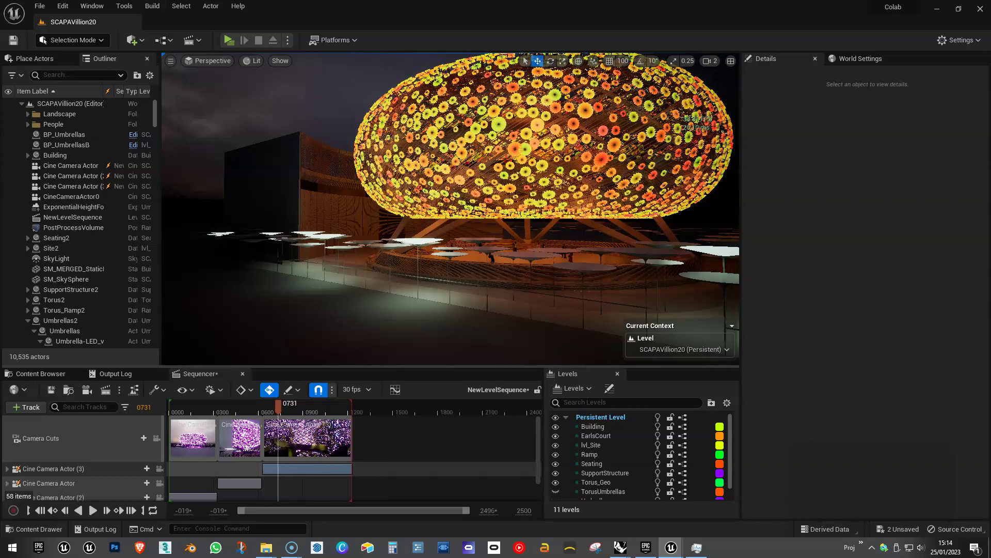
Set the viewport's screen percentage to 200 and frame the whole pavilion with the umbrellas below it
left_click(171, 61)
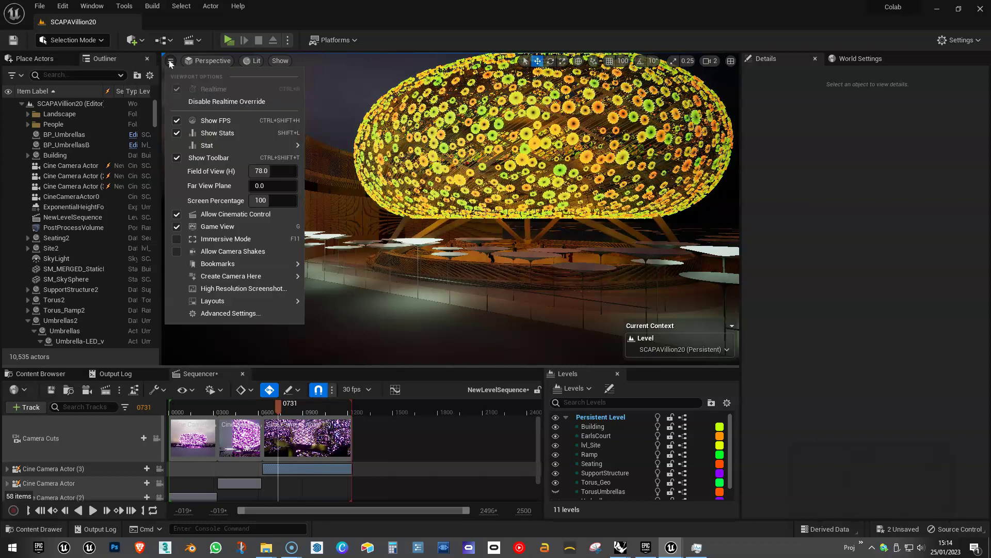
mouse_move(393, 186)
right_mouse_down()
mouse_move(452, 171)
mouse_move(388, 179)
right_mouse_up()
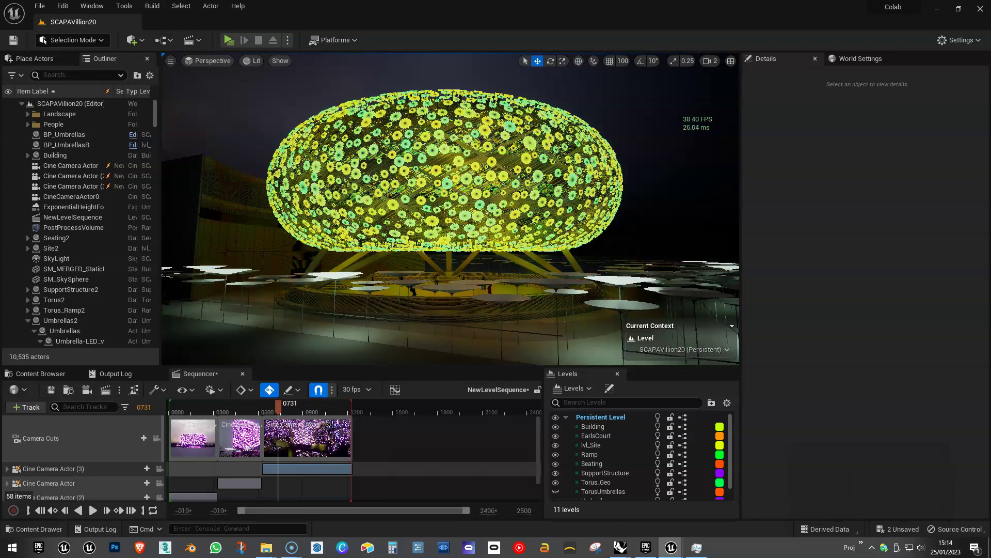
right_click_drag(284, 141, 268, 142)
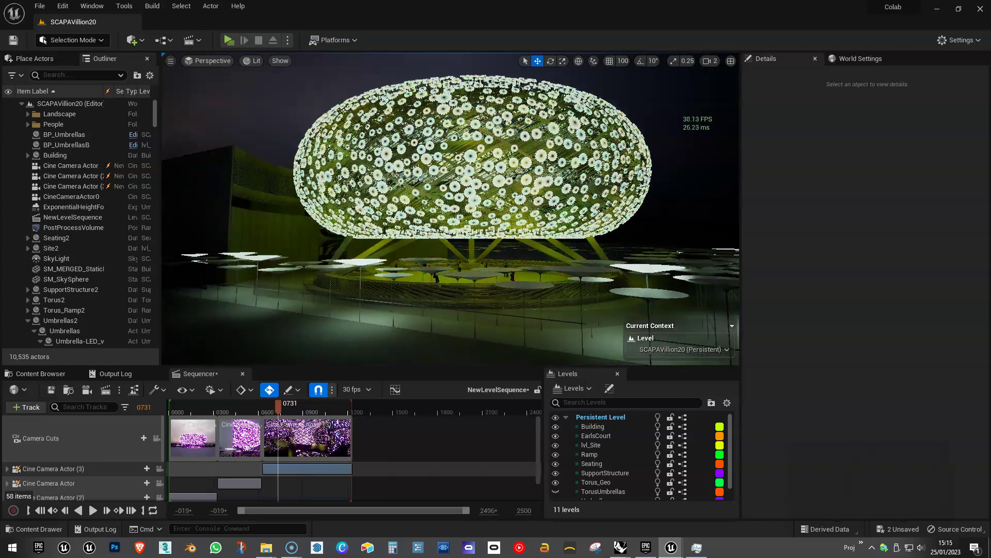
left_click(171, 61)
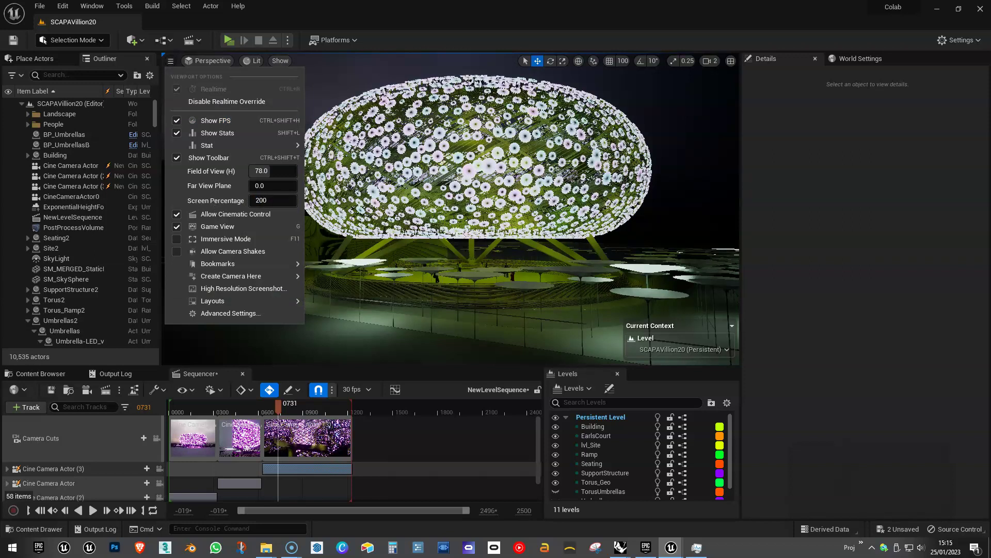
right_click_drag(392, 207, 392, 200)
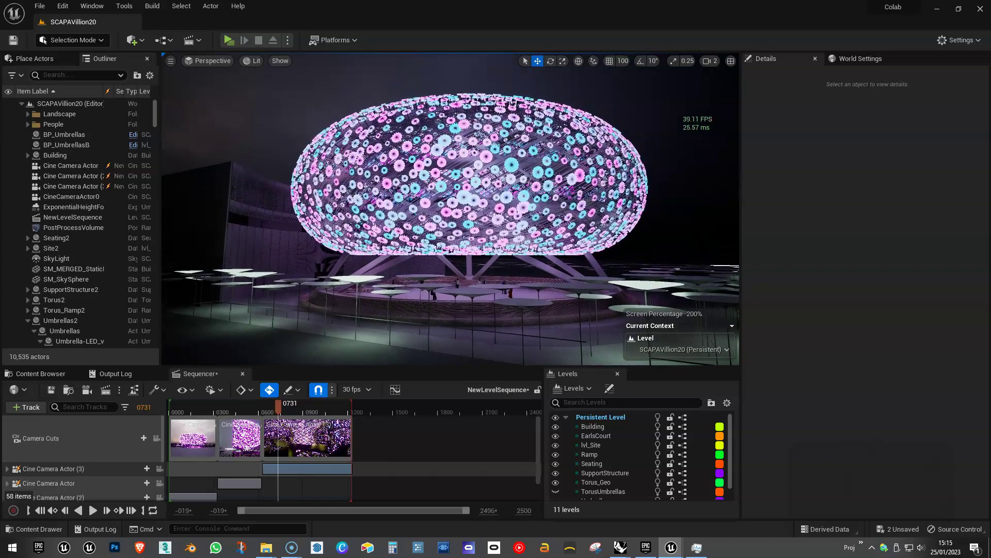
Switch the viewport to immersive mode and move around the pavilion to examine its torus, supports and umbrella canopies
key("F11")
right_click_drag(495, 279, 505, 289)
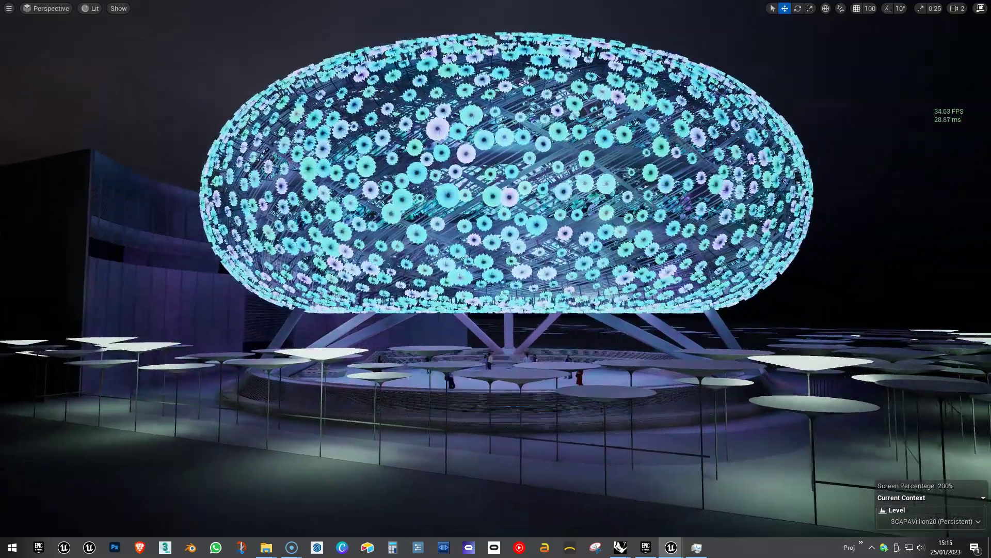
key("a")
key("a")
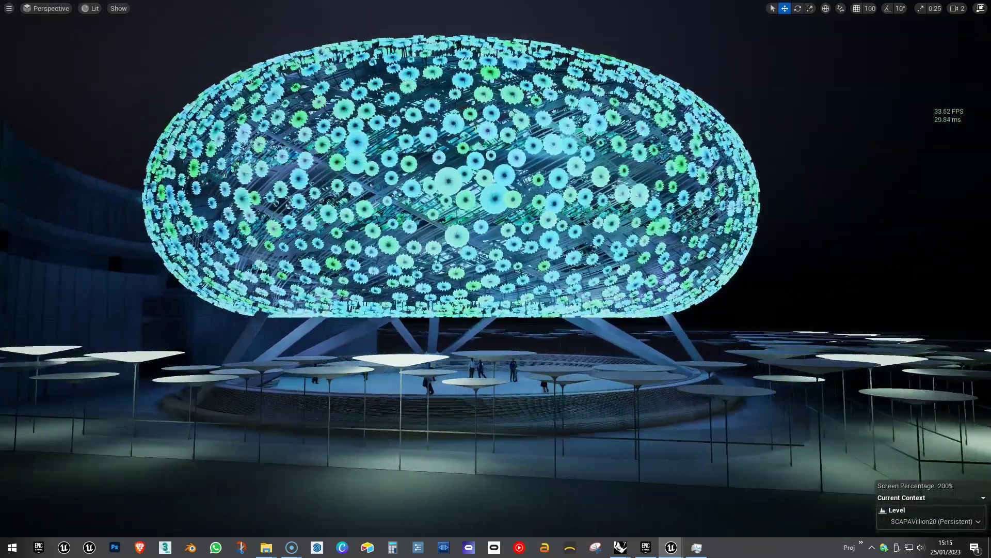
key("a")
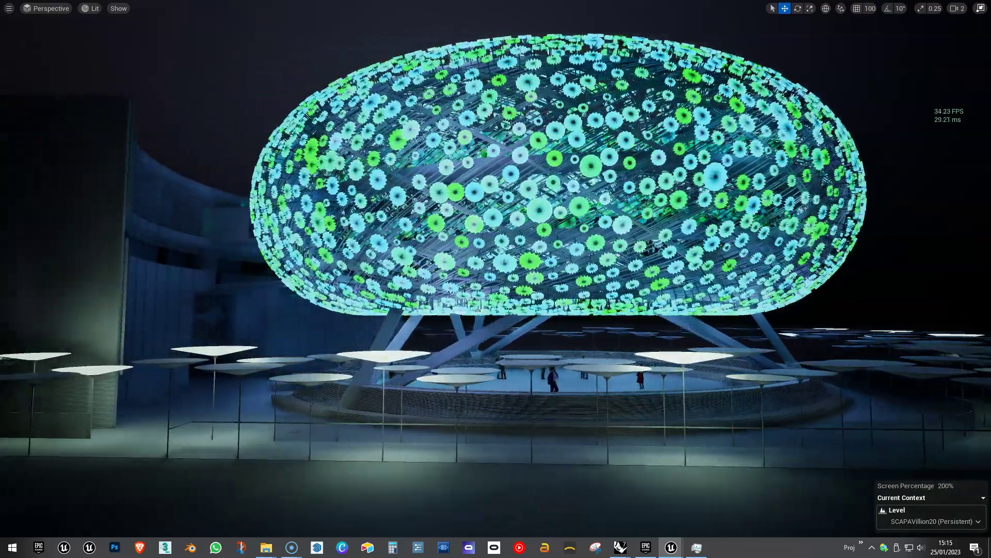
key("Left")
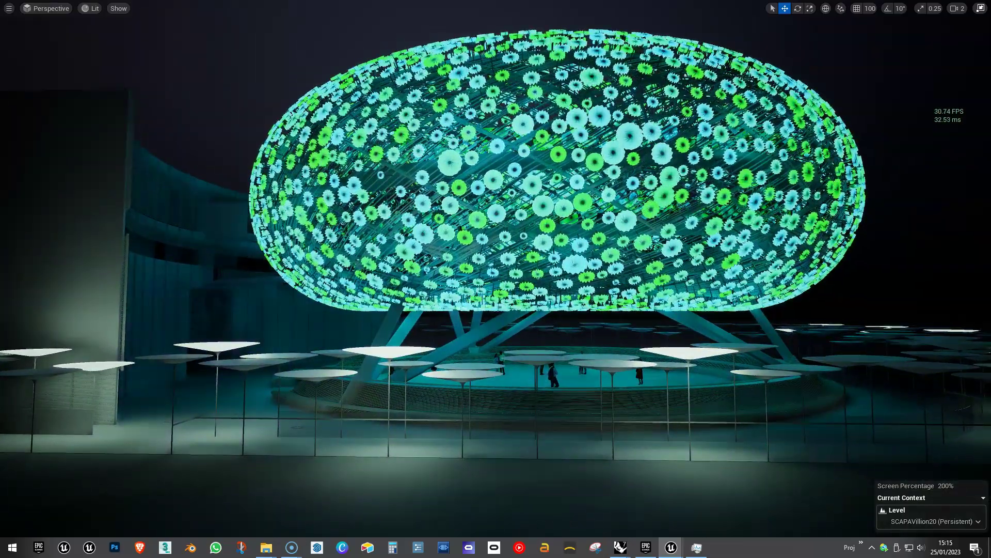
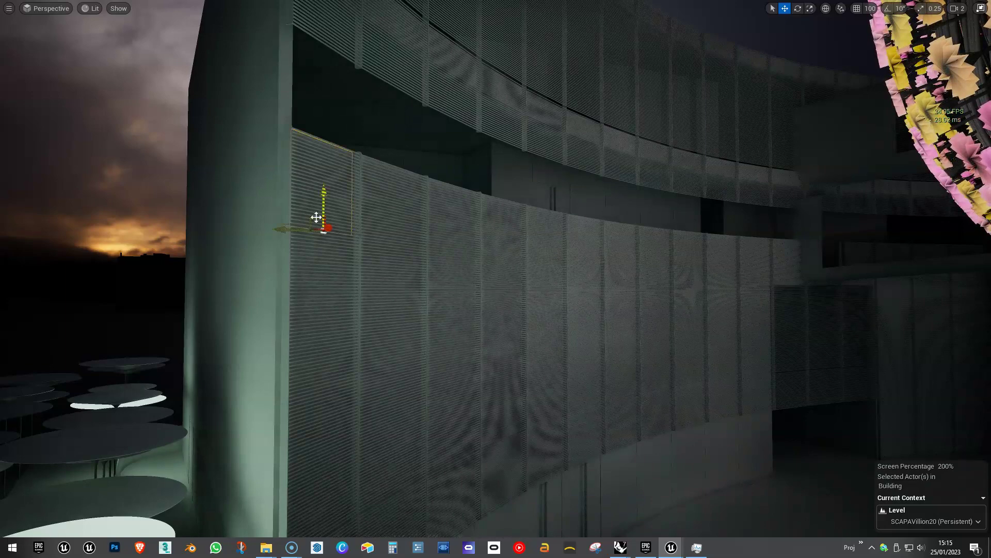
Select the merged louvre mesh on the building's curved facade and examine its extent from further back
key("w")
right_click_drag(316, 217, 270, 207)
key("e")
left_click(460, 228)
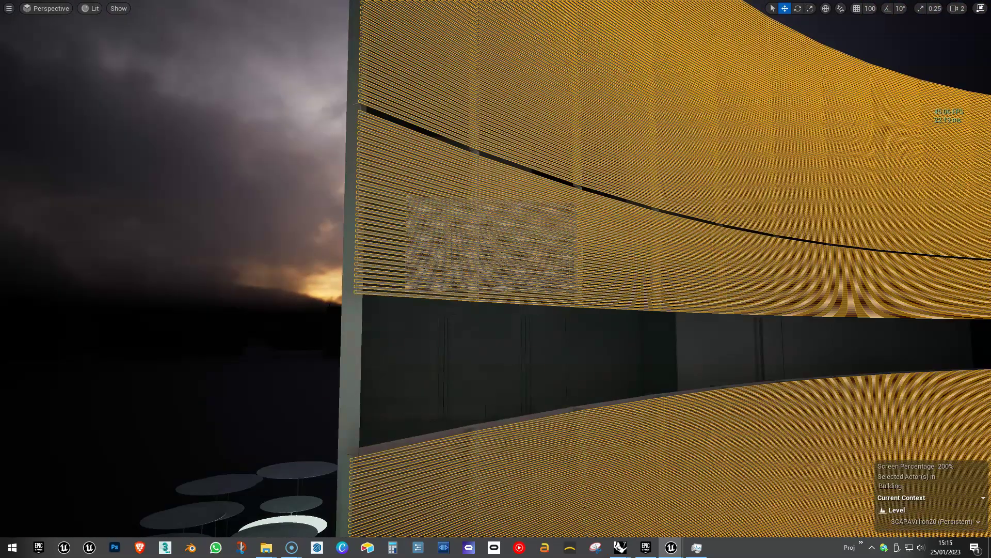
key("s")
right_click_drag(459, 227, 507, 236)
key("q")
key("q")
right_click_drag(279, 226, 269, 230)
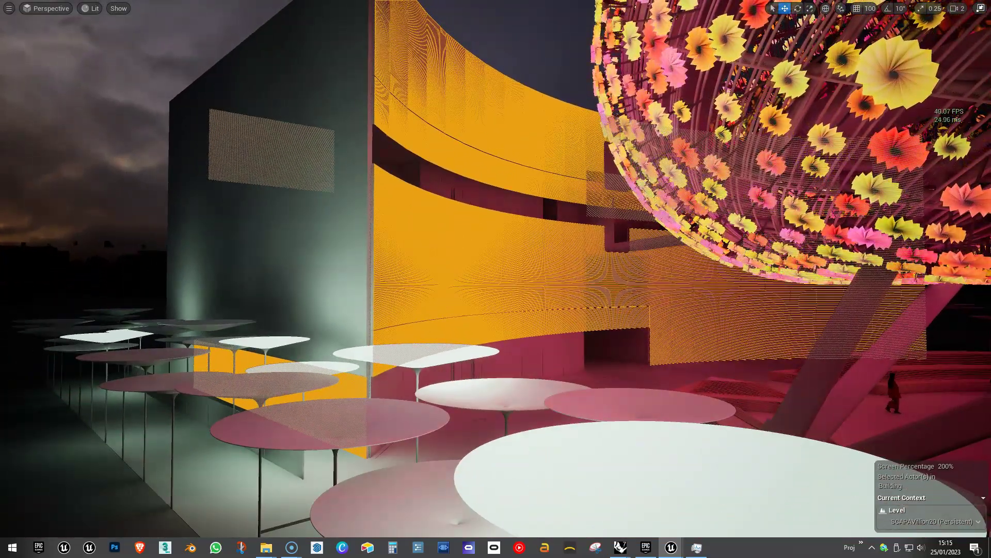
mouse_move(269, 229)
right_mouse_down()
mouse_move(282, 231)
mouse_move(253, 237)
right_mouse_up()
key("a")
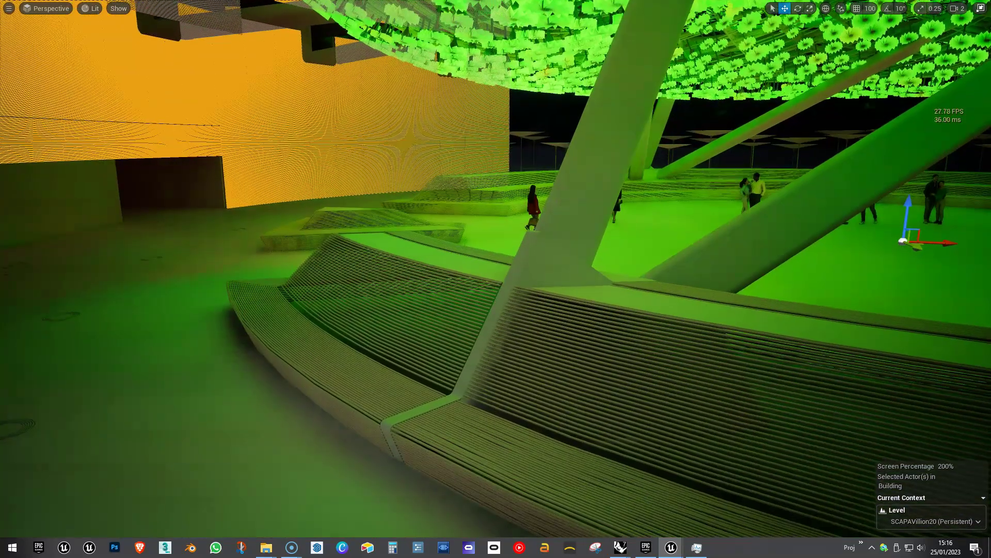
Select a single slat of the curved seating around the pavilion and leave immersive mode to inspect it in the Outliner
left_click(423, 361)
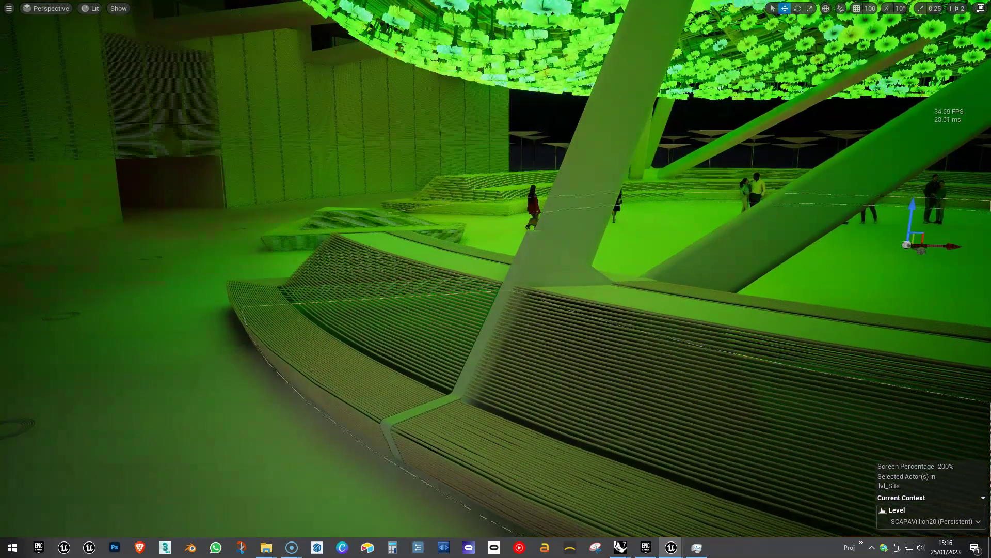
left_click(413, 337)
right_click_drag(413, 337, 312, 322)
right_click_drag(245, 240, 243, 242)
key("F11")
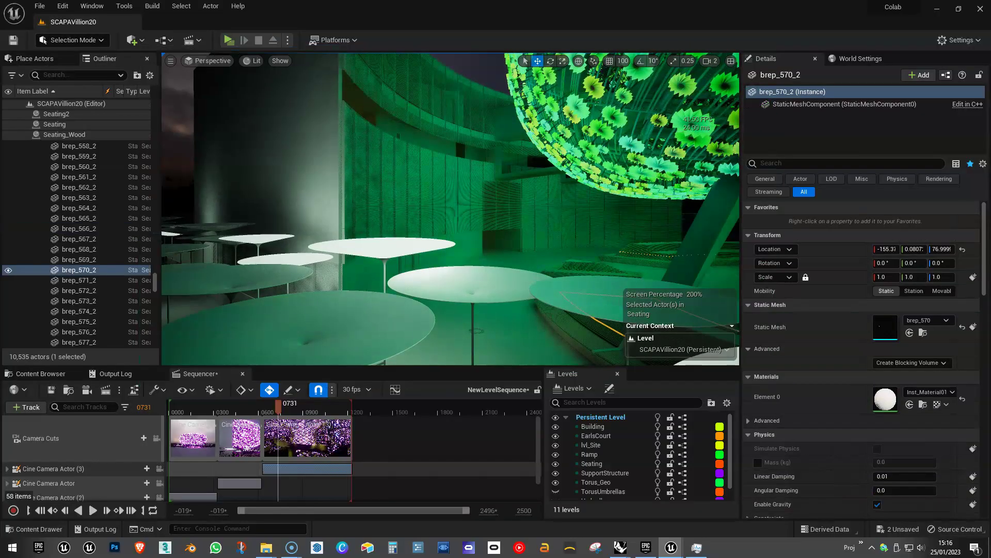
Select the building's merged louvre mesh SM_MERGED_StaticMeshActor_1907 and open the Merge Actors window for it
left_click(372, 187)
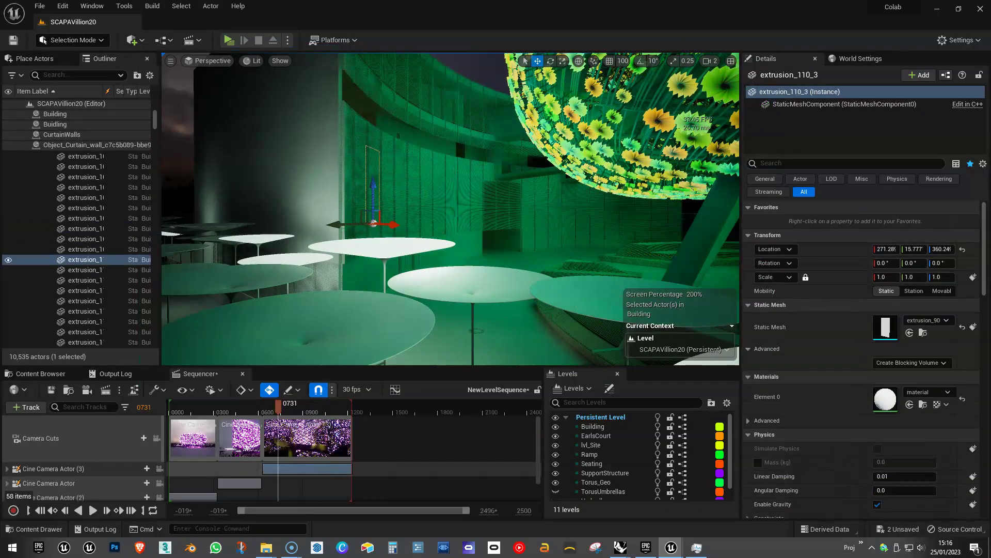
left_click(423, 181)
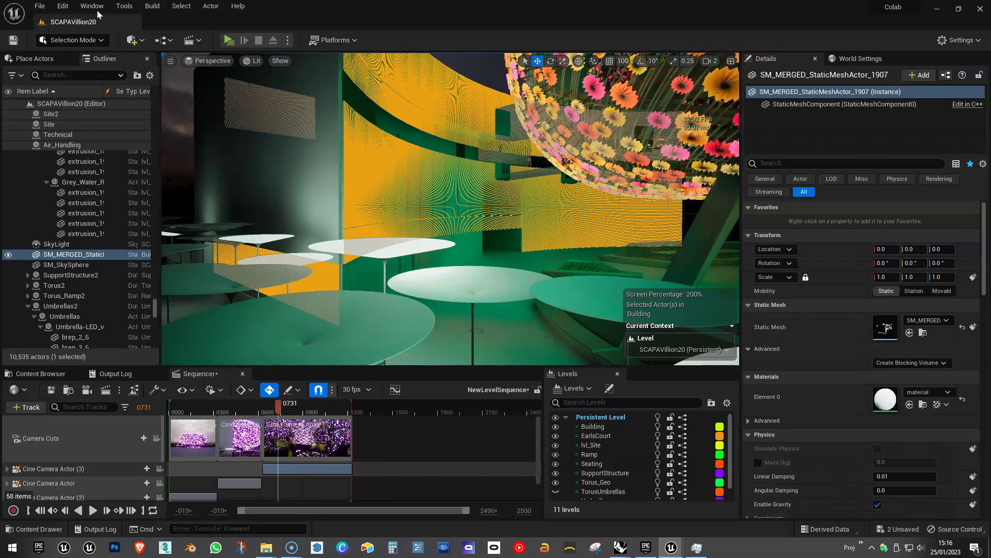
left_click(124, 6)
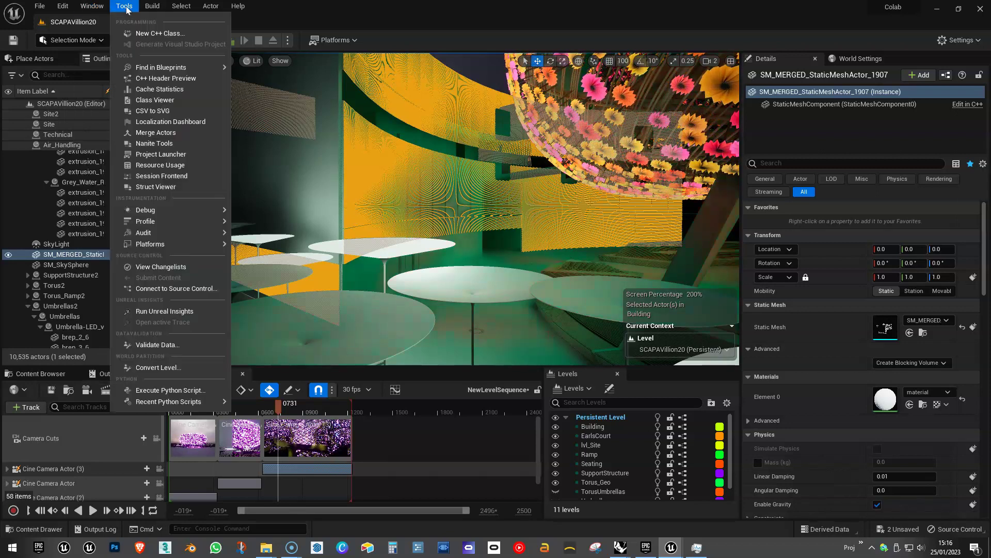
left_click(150, 133)
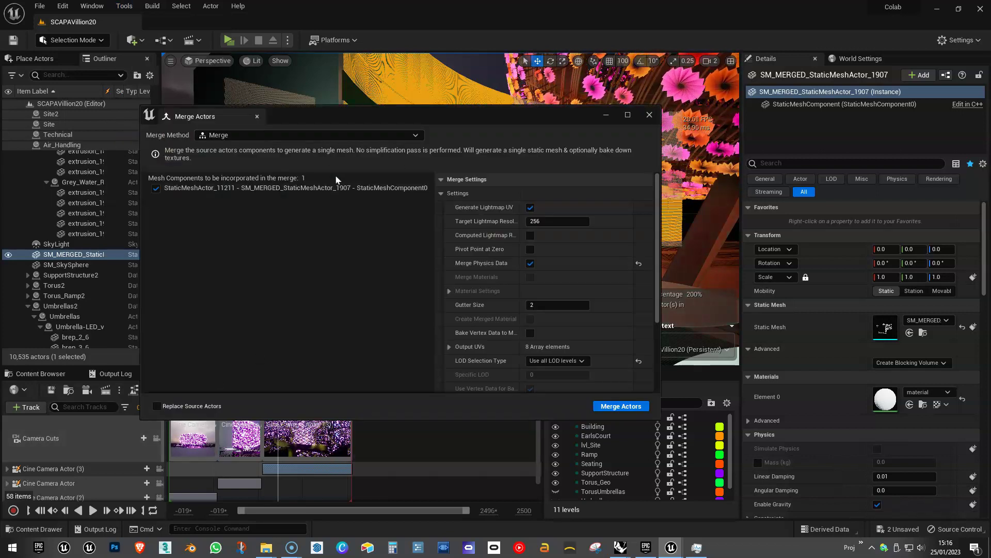
left_click_drag(408, 107, 457, 153)
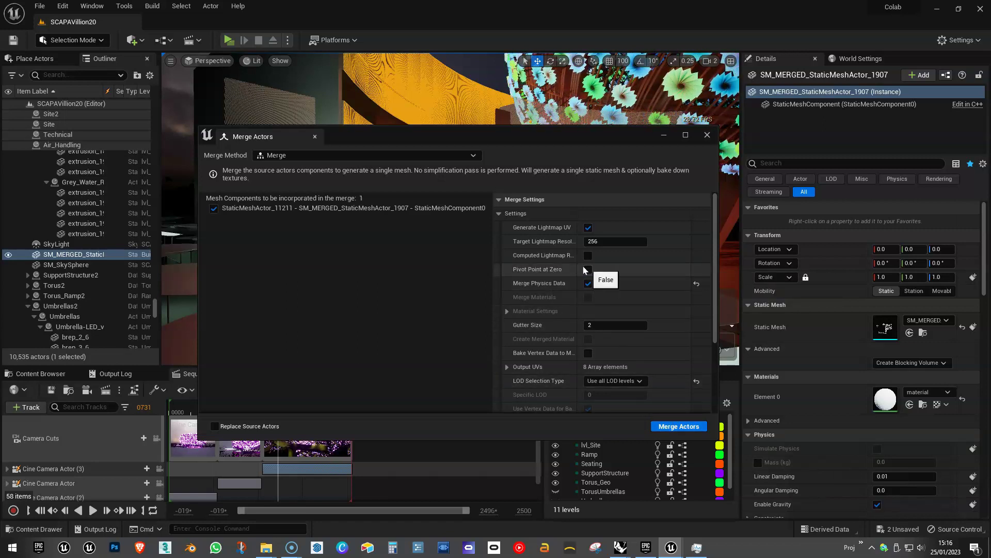
Close the Merge Actors window without merging and deselect the building's louvre mesh
left_click_drag(615, 136, 570, 148)
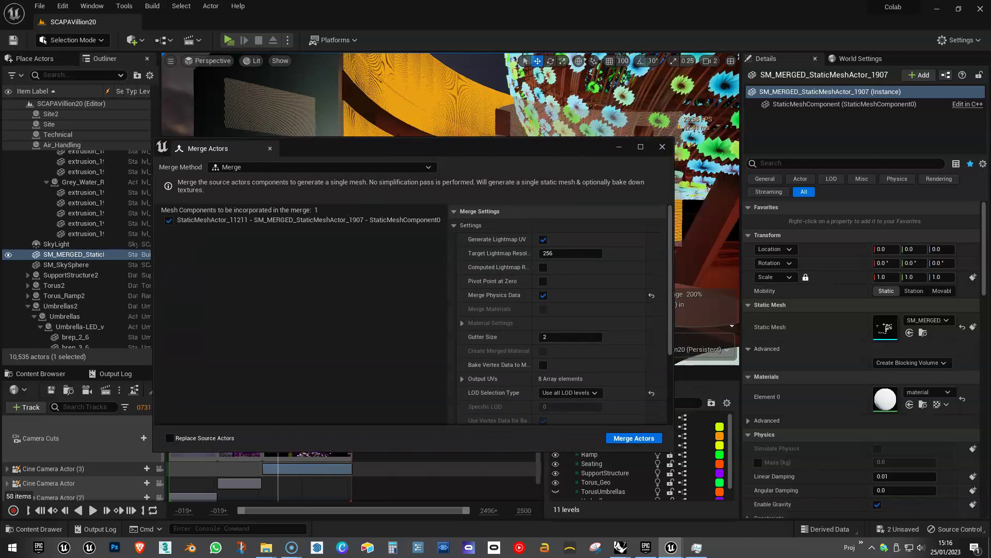
left_click(663, 148)
right_click_drag(537, 232, 573, 220)
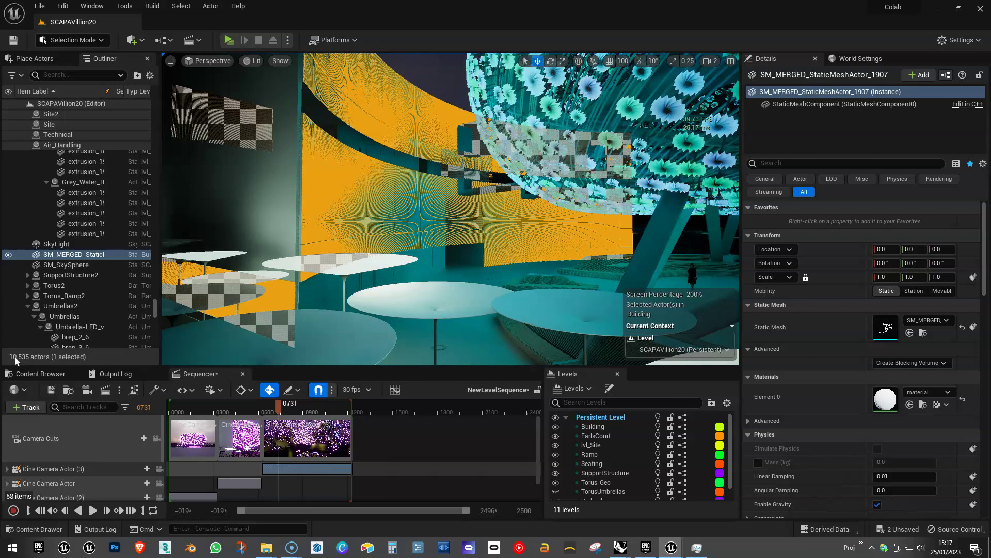
mouse_move(449, 217)
right_mouse_down()
mouse_move(467, 226)
mouse_move(458, 199)
mouse_move(440, 206)
mouse_move(473, 209)
mouse_move(455, 200)
right_mouse_up()
key("Escape")
key("s")
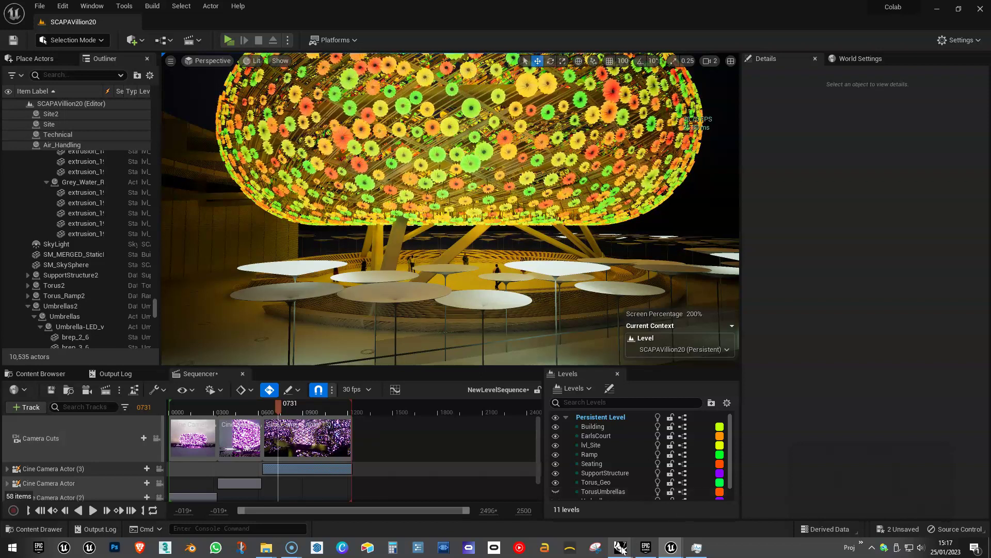
Switch to the organised Satellite model in Rhino, examine the torus umbrellas and the Datasmith export option, and return to Unreal
mouse_move(621, 547)
left_click(685, 504)
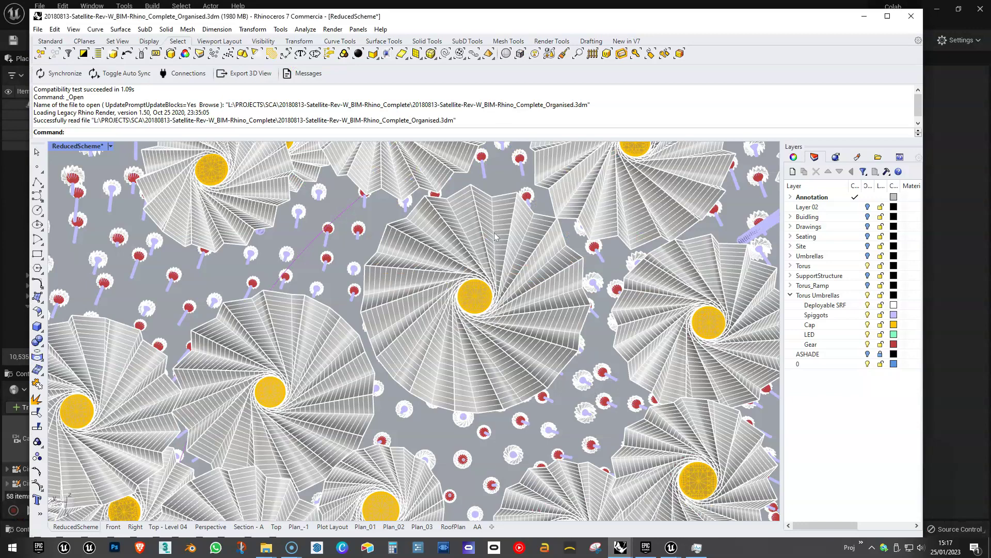
scroll(495, 237, "down", 10)
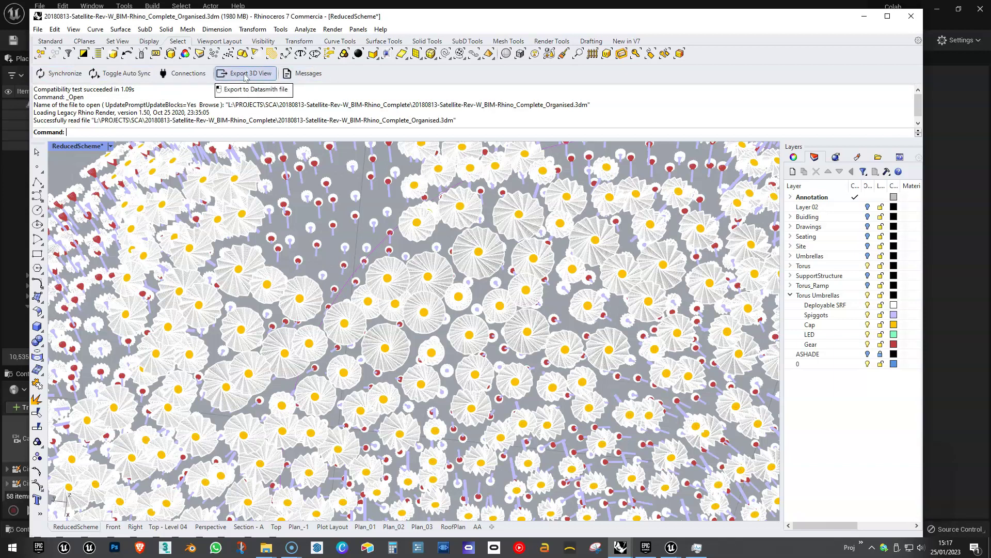
left_click(463, 6)
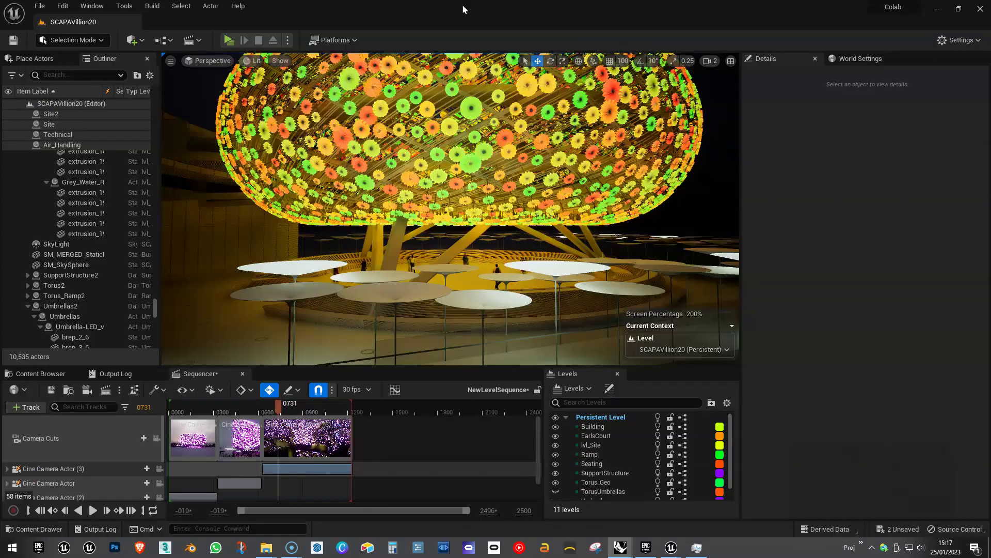
Browse the project content to the Datasmith folder's SCA_Pavillion subfolder and look through its contents
left_click(41, 374)
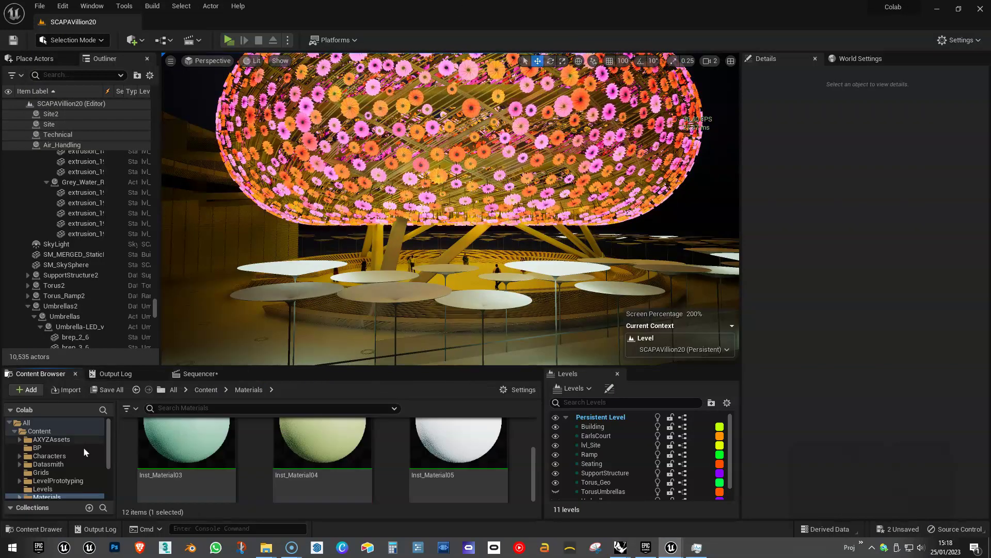
left_click(48, 464)
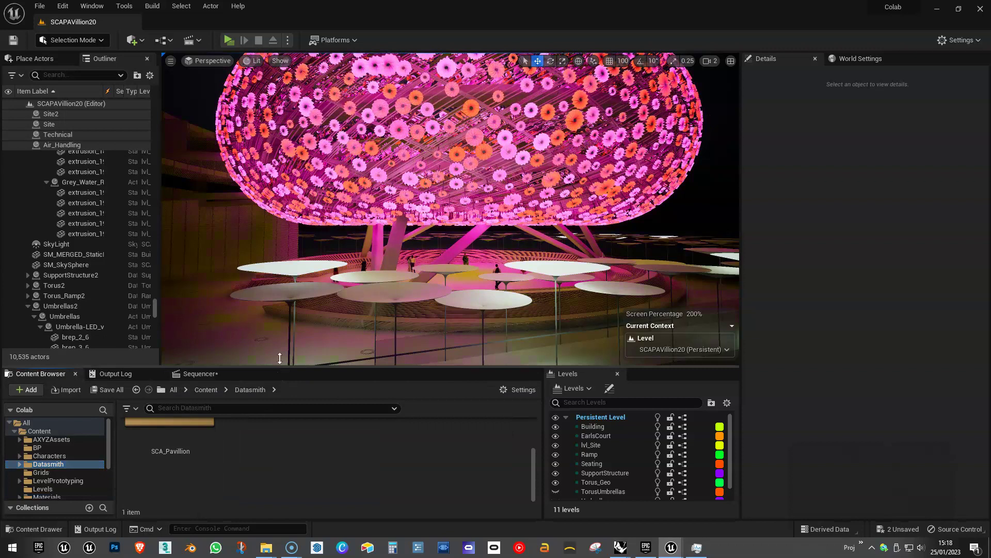
left_click_drag(150, 367, 150, 326)
left_click(162, 402)
double_click(162, 402)
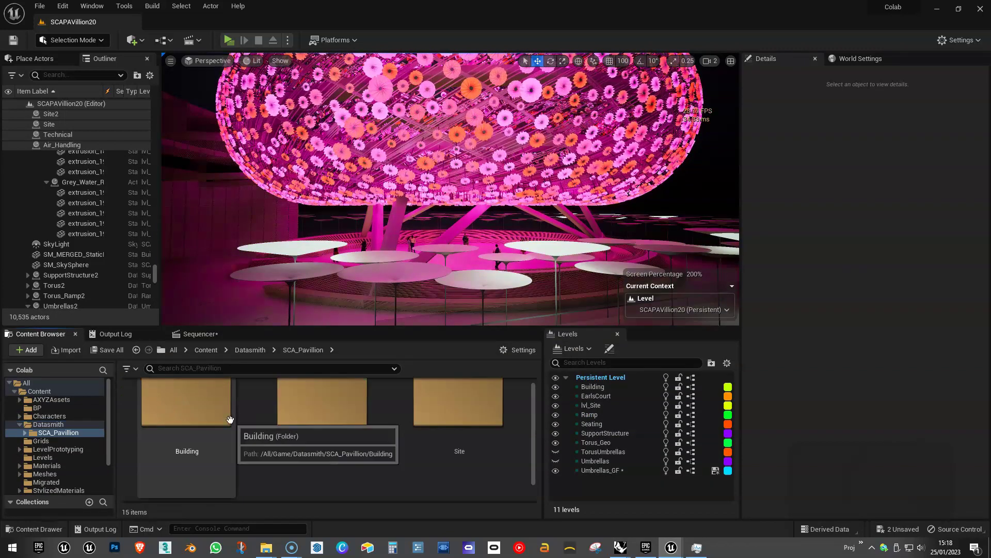
scroll(535, 440, "down", 3)
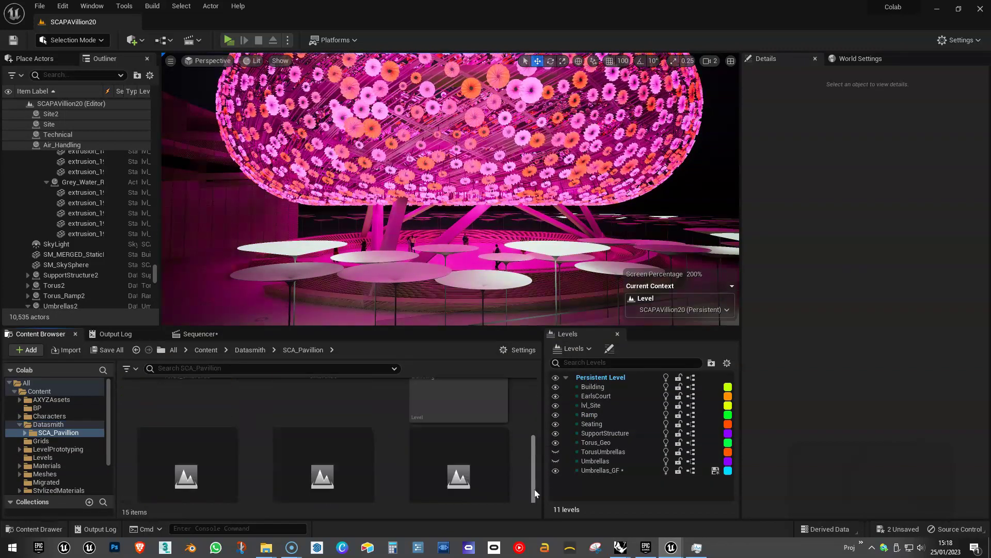
scroll(537, 444, "up", 5)
Open the Building folder and inspect its Datasmith scene and the merged mesh SM_MERGED_StaticMeshActor_1907
double_click(189, 422)
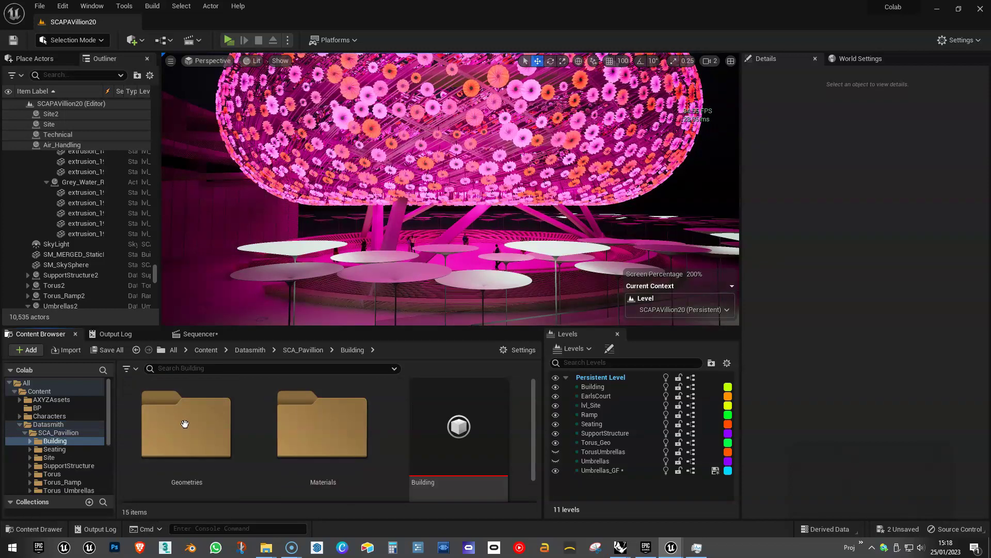
left_click_drag(379, 330, 380, 203)
left_click(198, 449)
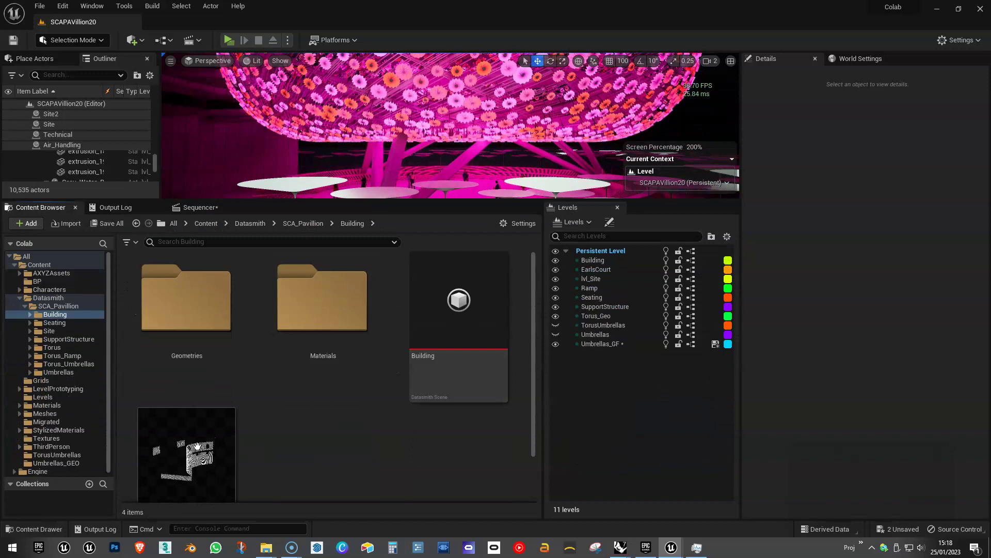
scroll(288, 452, "down", 1)
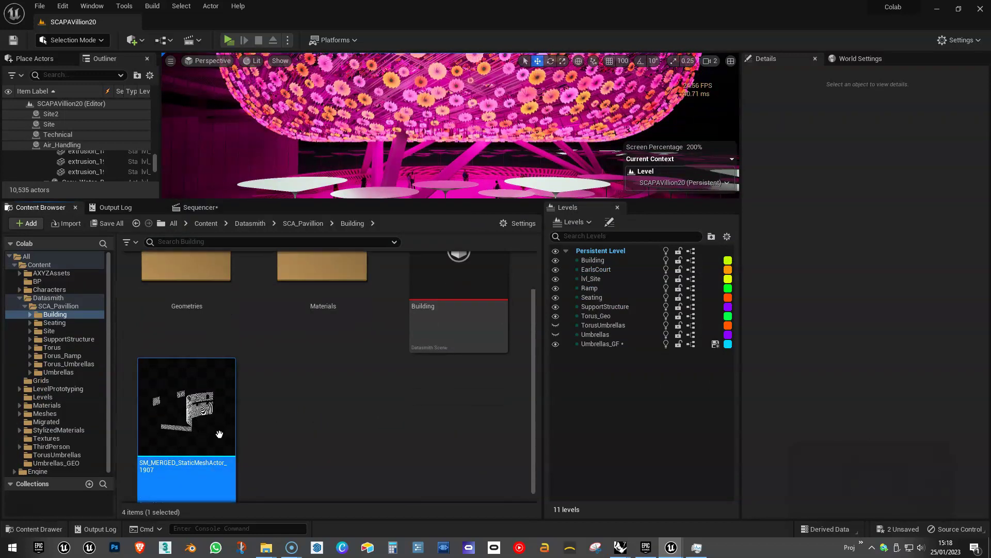
scroll(323, 432, "up", 1)
mouse_move(454, 289)
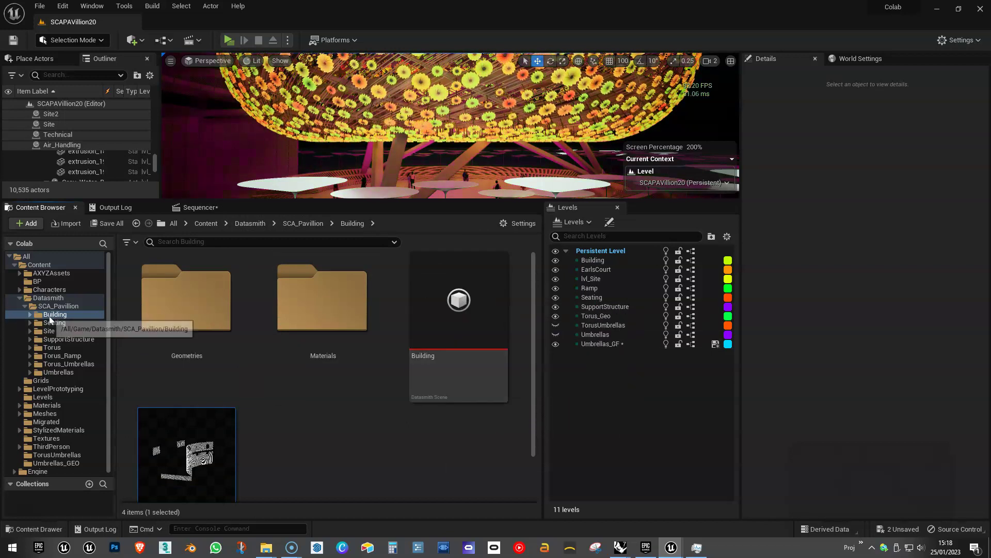
Enlarge the viewport again and examine the pavilion's curved facade, torus and seating from several angles
left_click_drag(465, 201, 461, 386)
right_click_drag(461, 336, 369, 328)
key("d")
right_click_drag(464, 309, 480, 310)
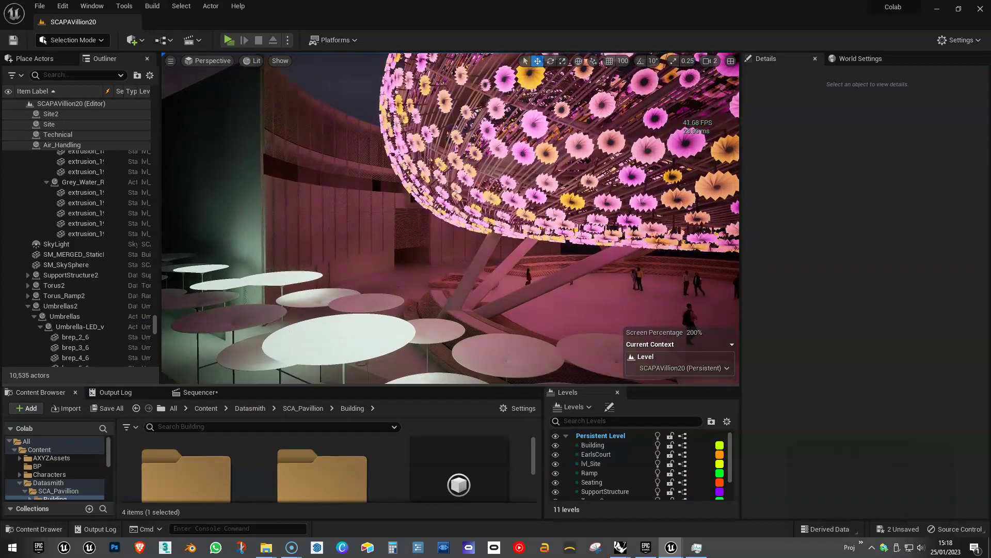
right_click_drag(480, 310, 532, 310)
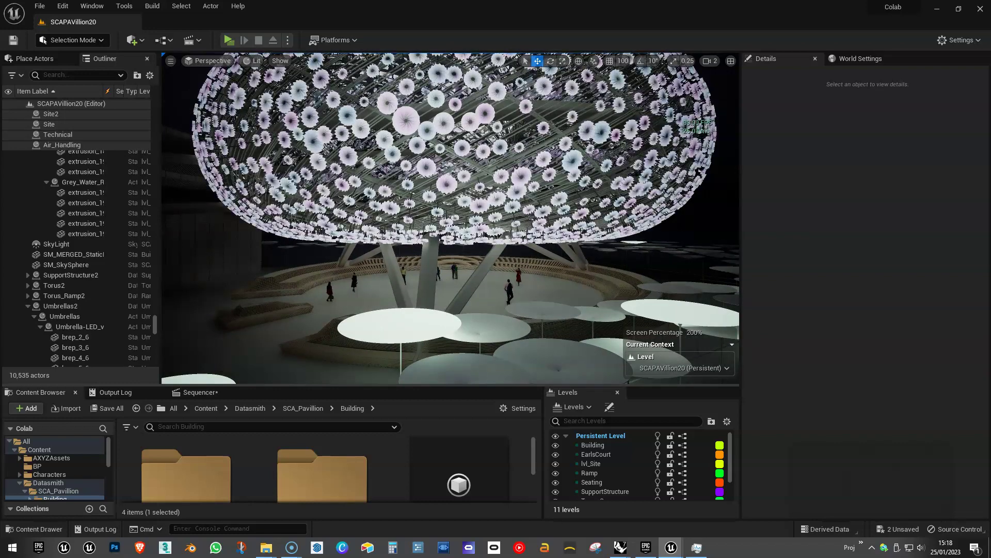
mouse_move(532, 309)
right_mouse_down()
mouse_move(463, 310)
mouse_move(532, 310)
right_mouse_up()
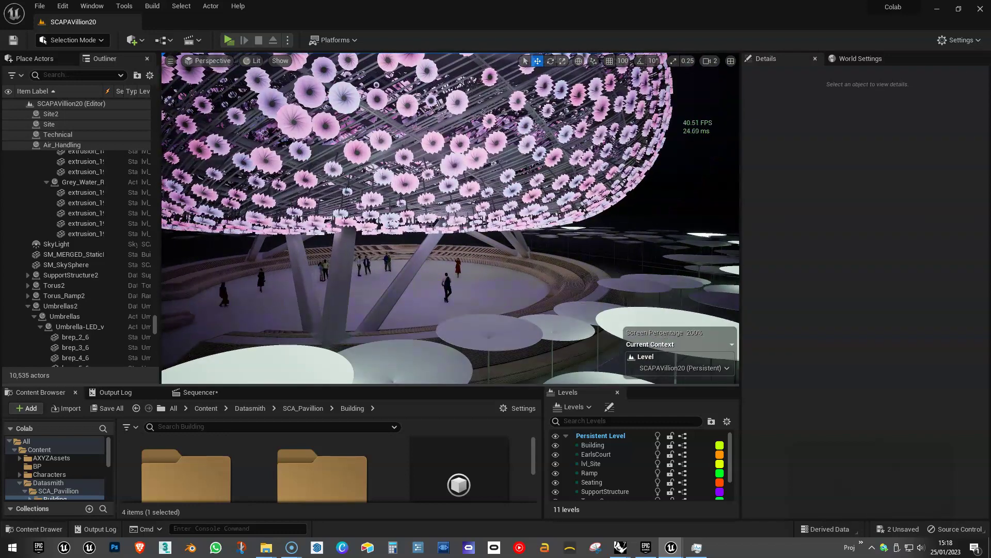
Select the diagonal support brep_43_2 beneath the torus and examine it from different sides
left_click(400, 283)
right_click_drag(401, 283, 370, 284)
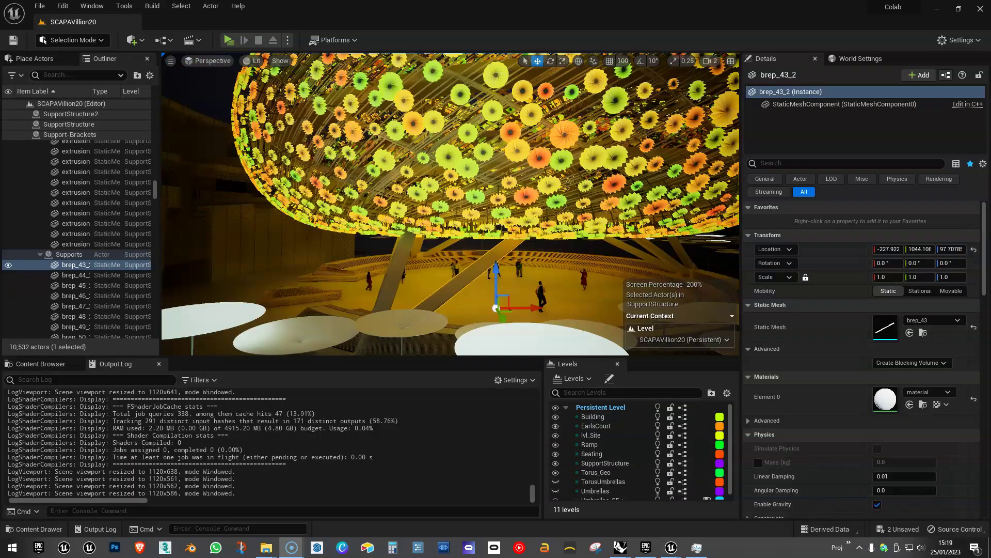
left_click(370, 357)
right_click_drag(450, 204, 475, 211)
right_click_drag(369, 289, 368, 289)
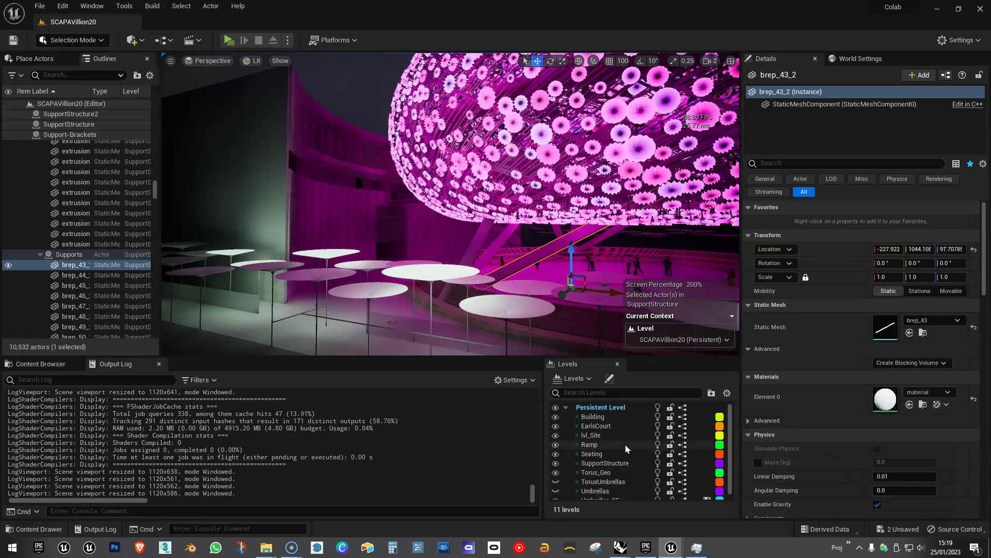
right_click_drag(548, 274, 620, 284)
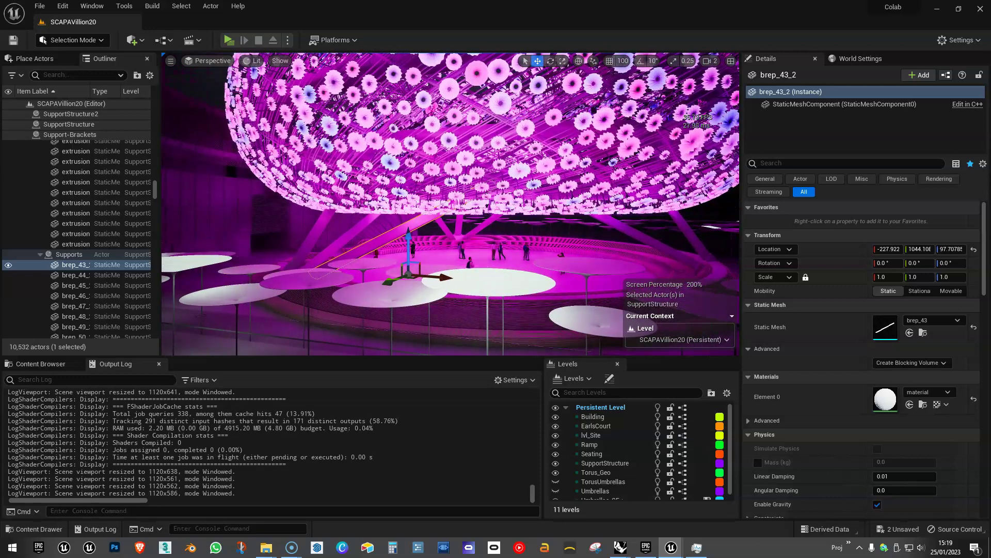
Collapse the viewport's Current Context readout and enlarge the viewport above the Content Browser
left_click(732, 318)
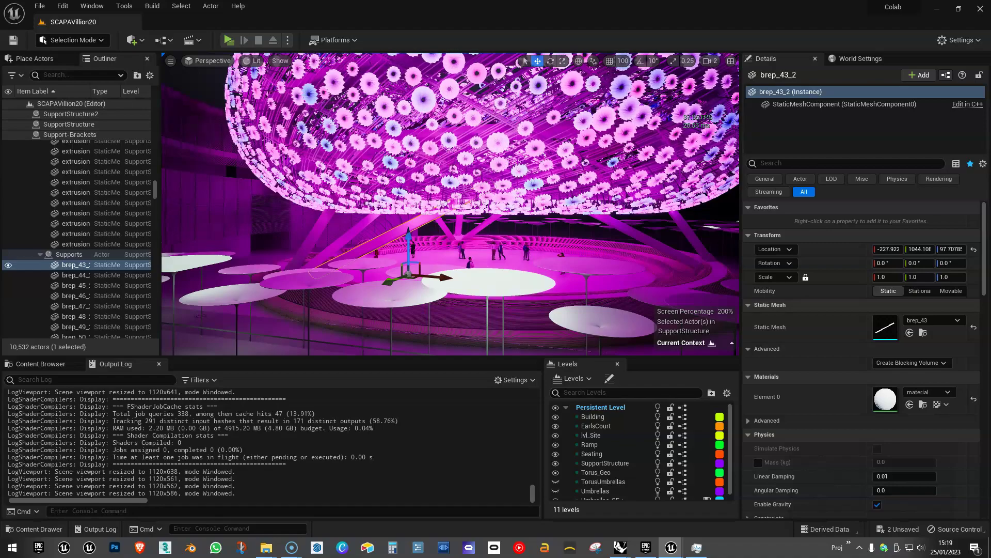
right_click_drag(547, 258, 593, 253)
right_click_drag(485, 227, 472, 227)
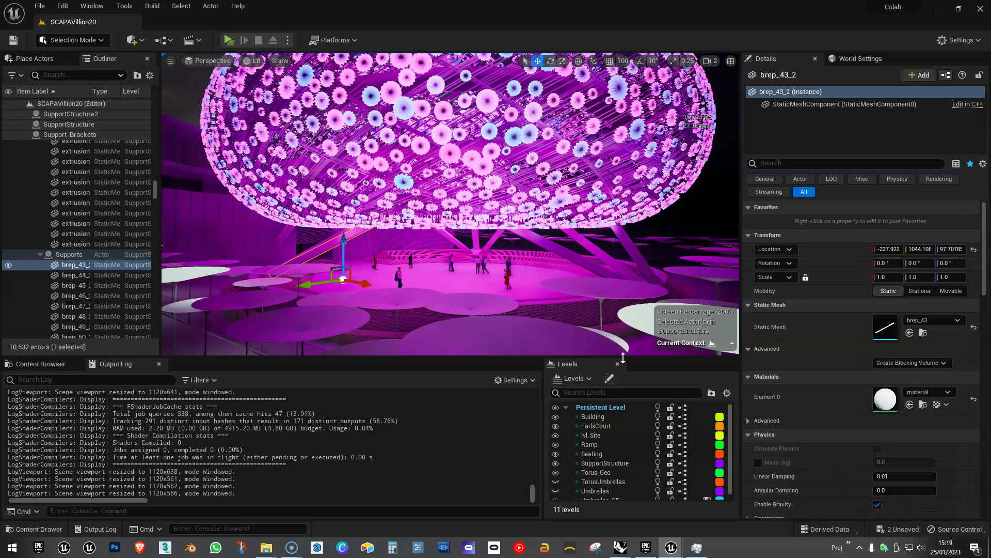
left_click_drag(633, 357, 425, 384)
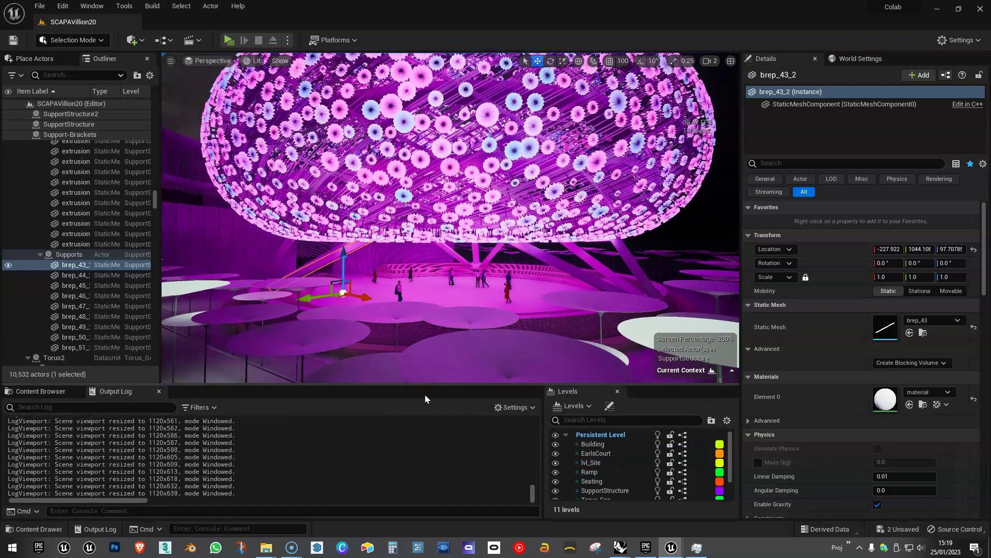
left_click(62, 391)
Move inside the torus to examine its lattice structure, ramp and surrounding umbrellas
mouse_move(449, 228)
right_mouse_down()
mouse_move(485, 227)
mouse_move(457, 241)
mouse_move(410, 206)
mouse_move(467, 219)
mouse_move(442, 219)
mouse_move(455, 219)
right_mouse_up()
key("d")
key("w")
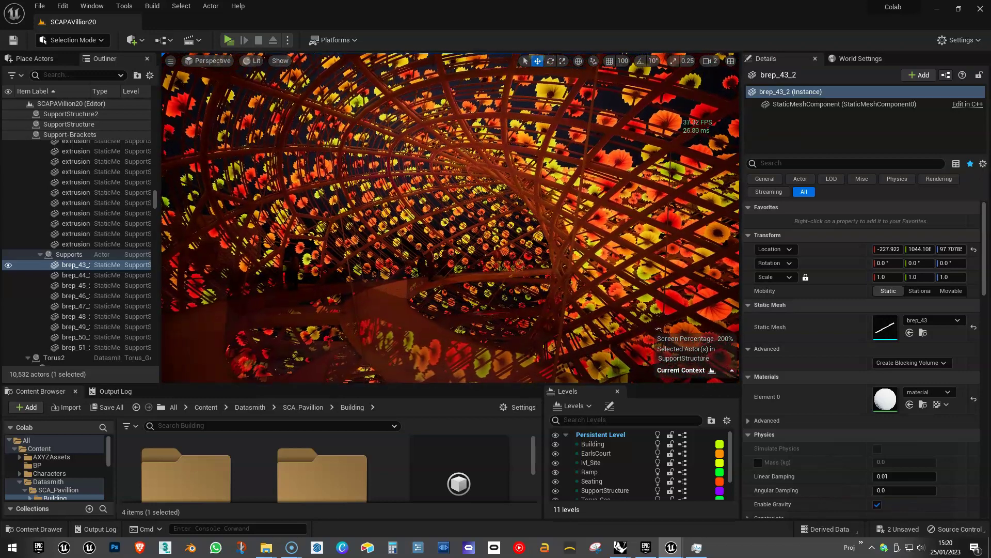
mouse_move(450, 217)
right_mouse_down()
mouse_move(416, 205)
mouse_move(454, 220)
right_mouse_up()
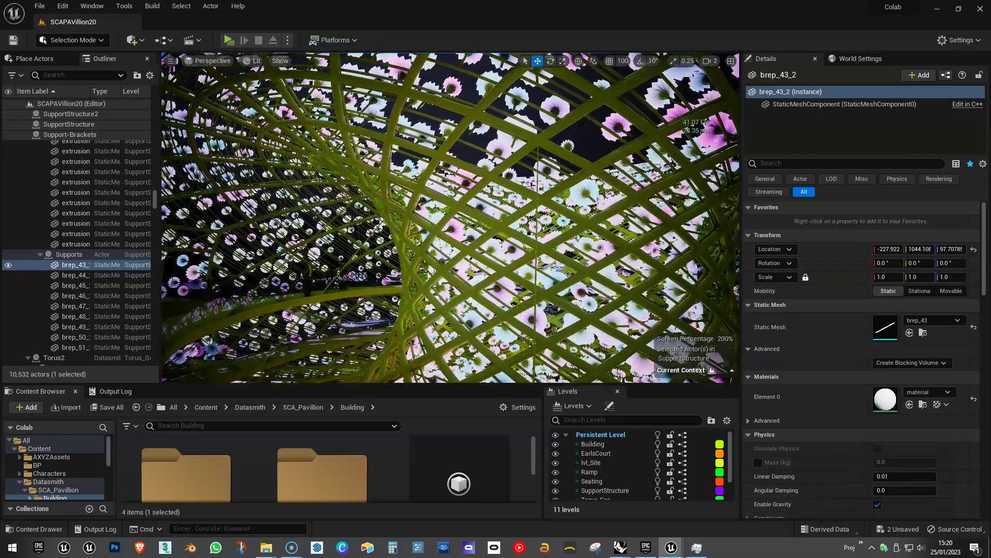
Return to the top of the Outliner's actor list and widen it to show the full actor names
left_click_drag(154, 199, 148, 108)
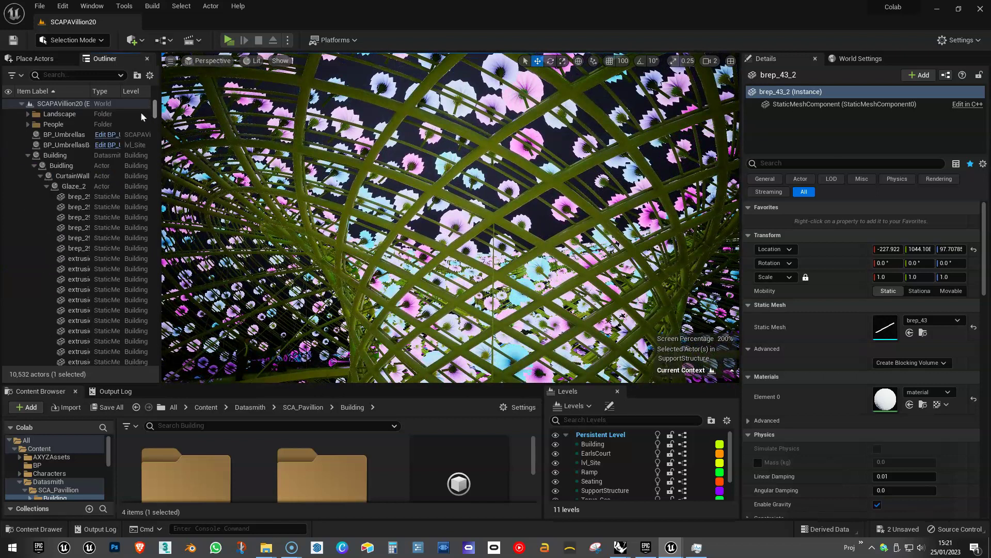
left_click_drag(161, 133, 213, 134)
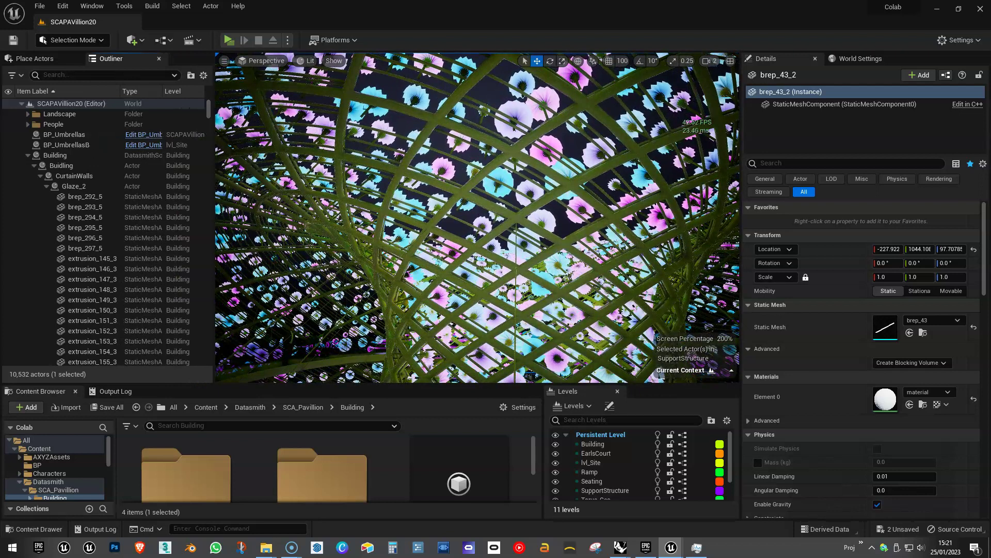
key("ctrl+shift+h")
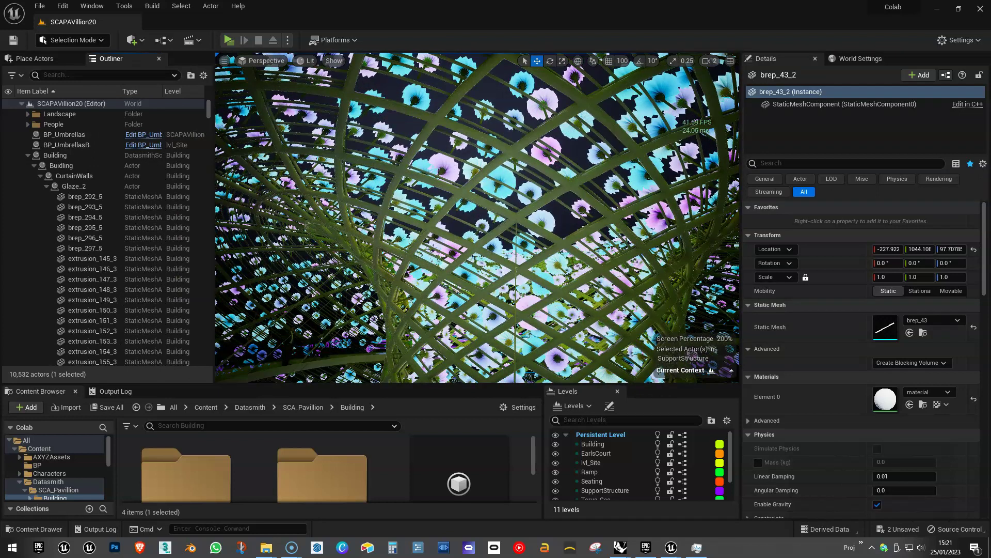
Show the White Arkitekter website briefly, move the browser away and look along the ramp inside the torus
left_click_drag(990, 91, 363, 52)
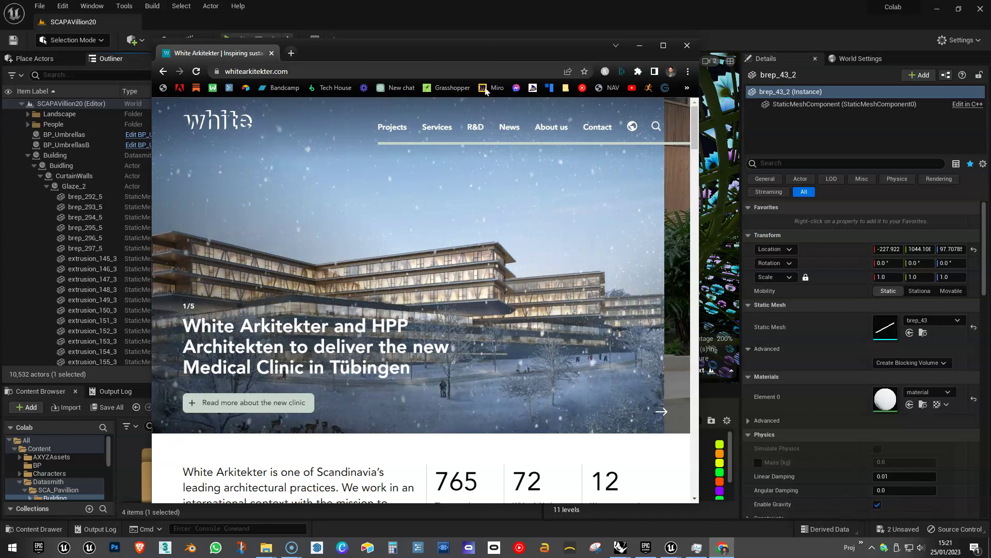
left_click_drag(471, 44, 990, 83)
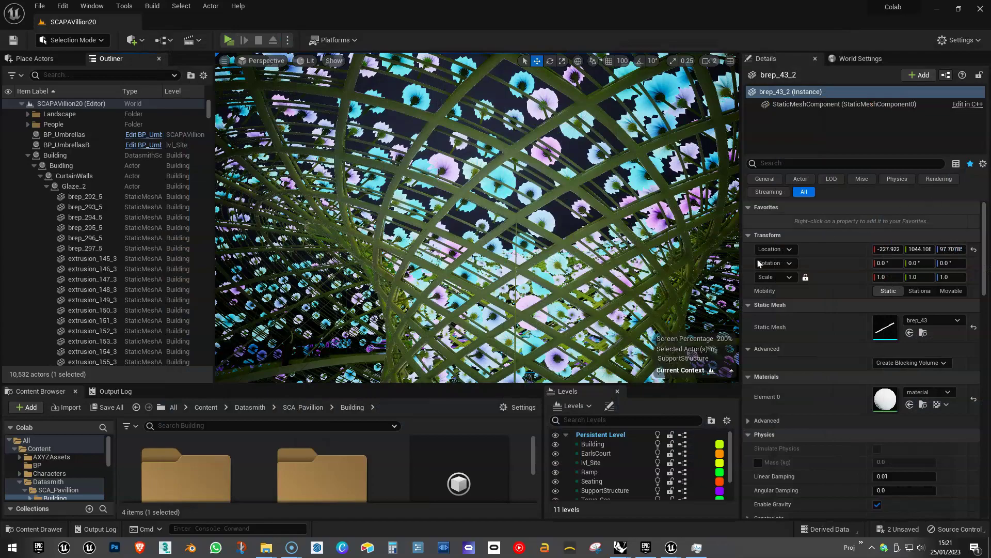
right_click_drag(477, 217, 413, 258)
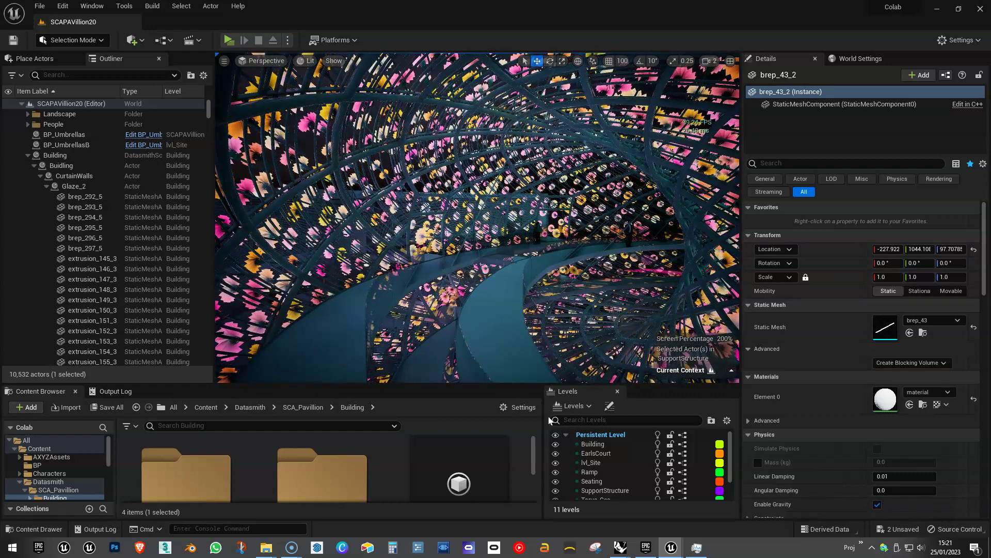
Switch to the Rhino file with the torus points and arrange its Grasshopper definition 'GH jitter split list' beside the Rhino viewport
mouse_move(626, 553)
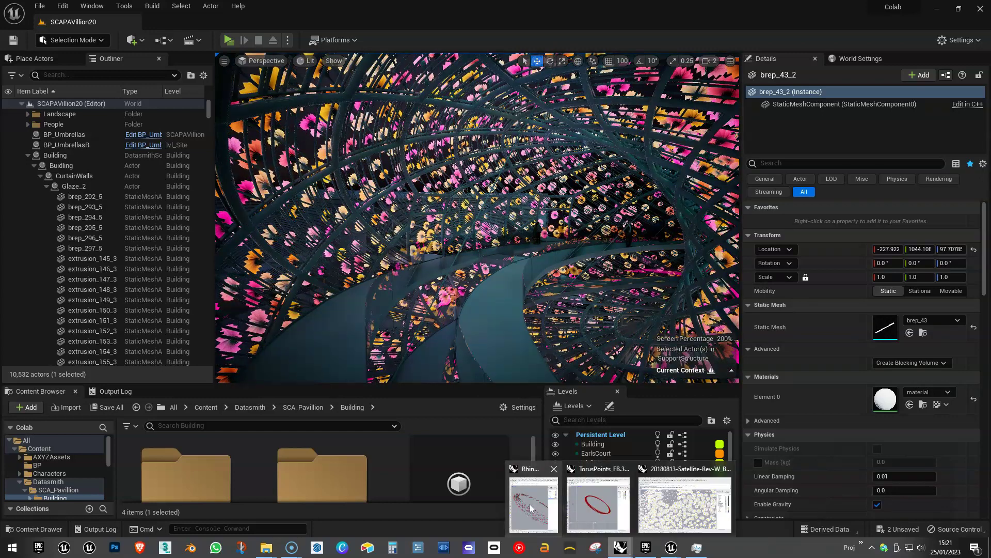
mouse_move(602, 506)
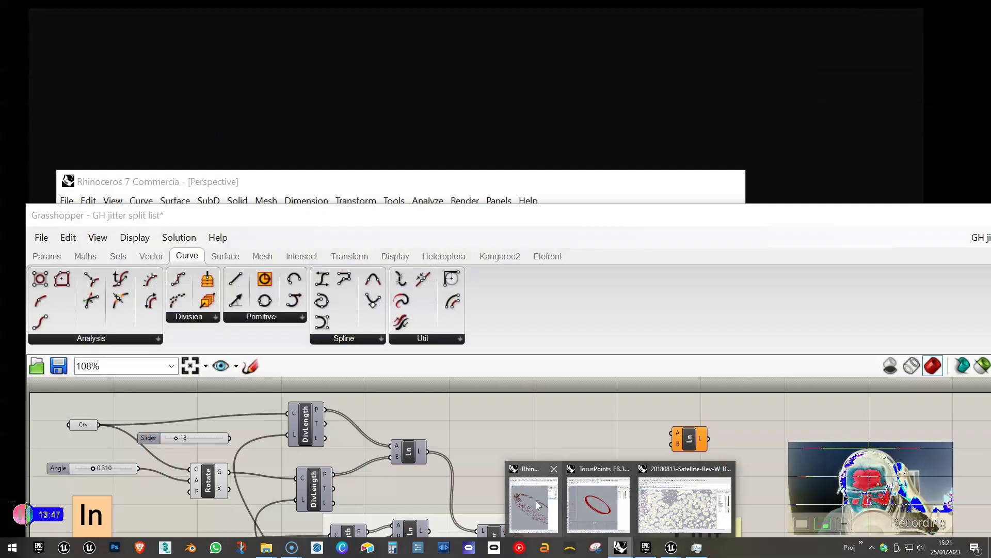
left_click(535, 501)
left_click_drag(330, 143, 761, 229)
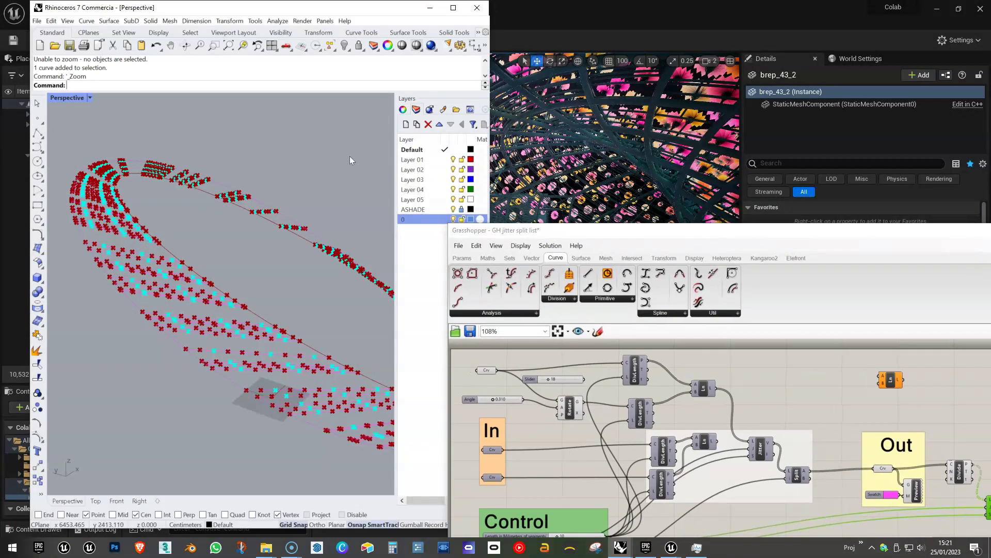
left_click_drag(498, 233, 702, 264)
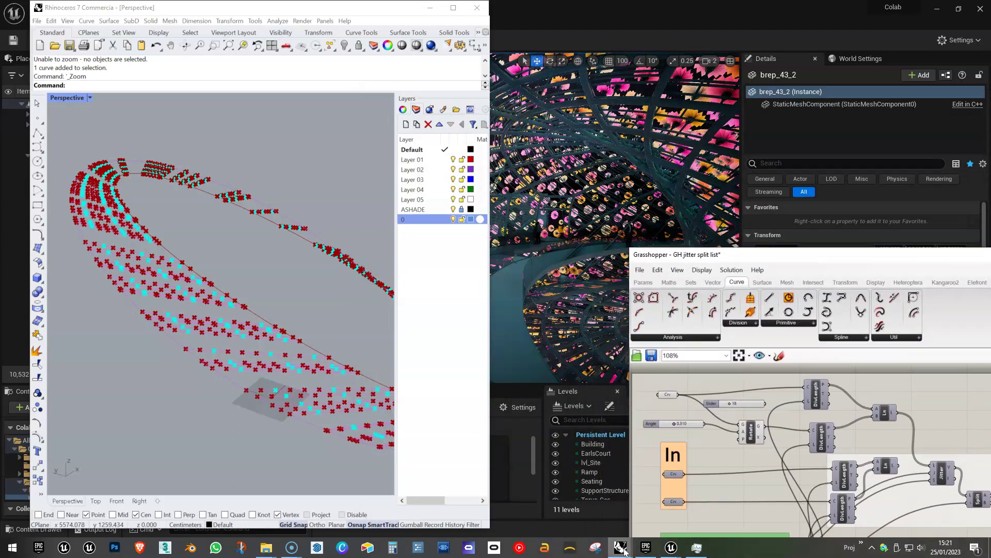
Switch to the TorusPoints_FB Rhino file's Grasshopper definition and examine its components from the input curve to the output panels
mouse_move(623, 550)
left_click(604, 521)
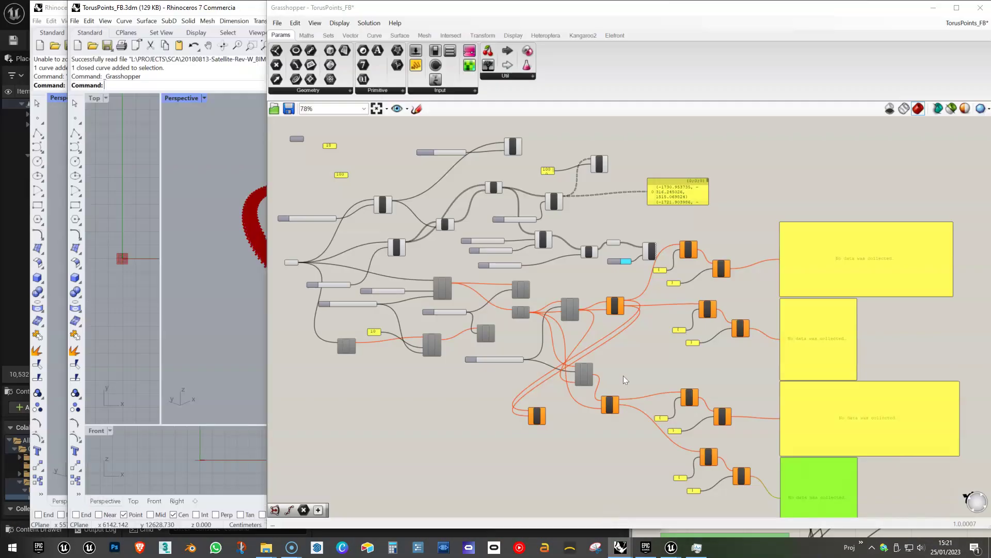
right_click_drag(357, 180, 341, 164)
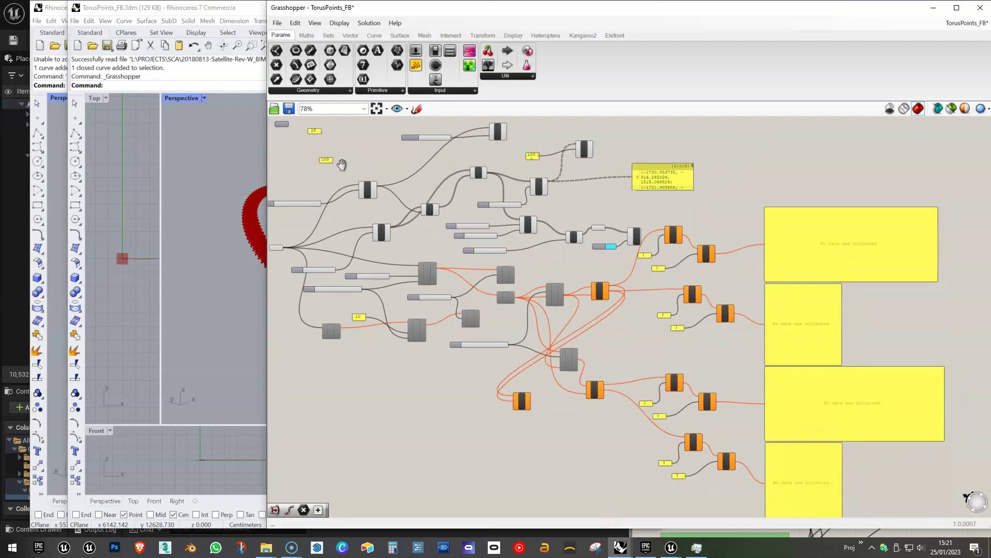
scroll(386, 174, "down", 2)
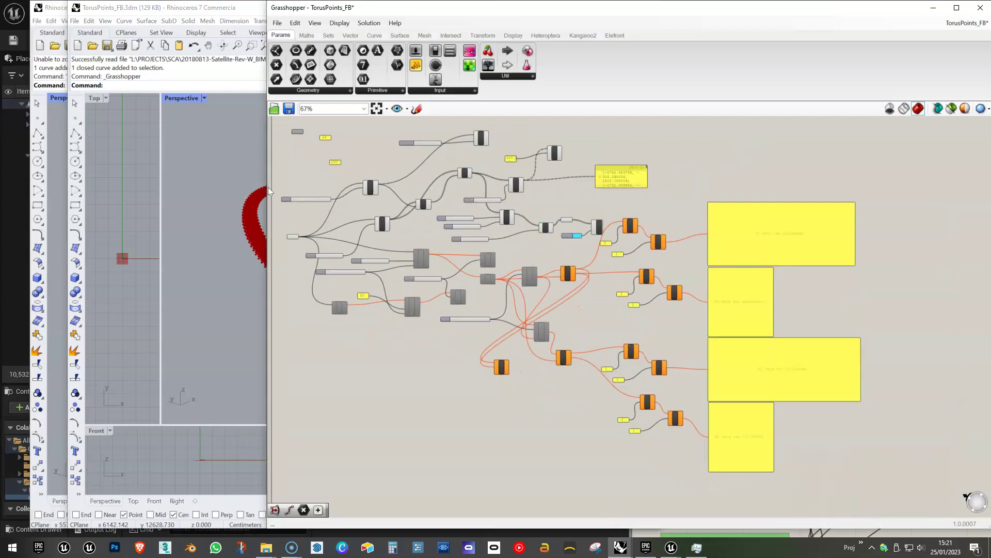
left_click_drag(268, 189, 233, 190)
right_click_drag(279, 178, 314, 177)
scroll(321, 225, "up", 1)
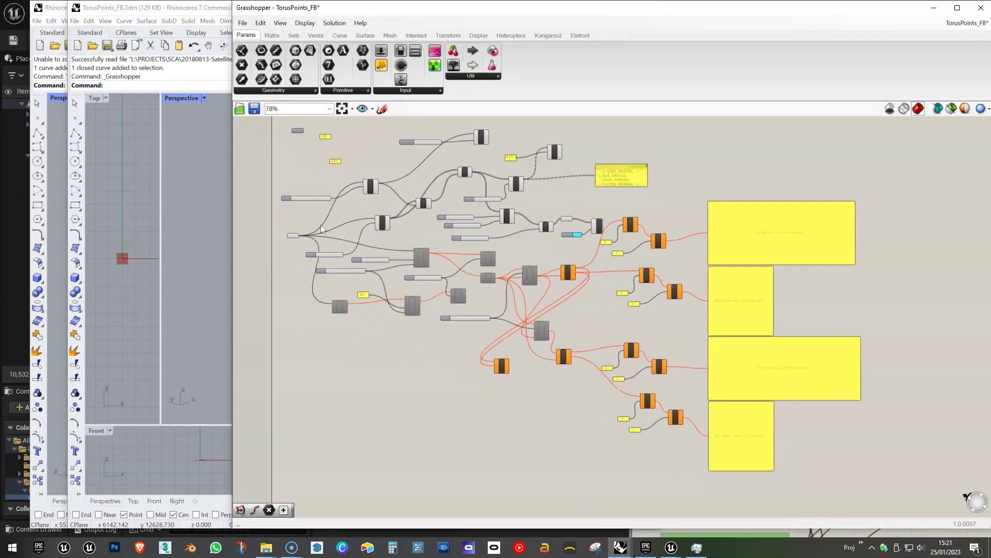
scroll(321, 228, "up", 2)
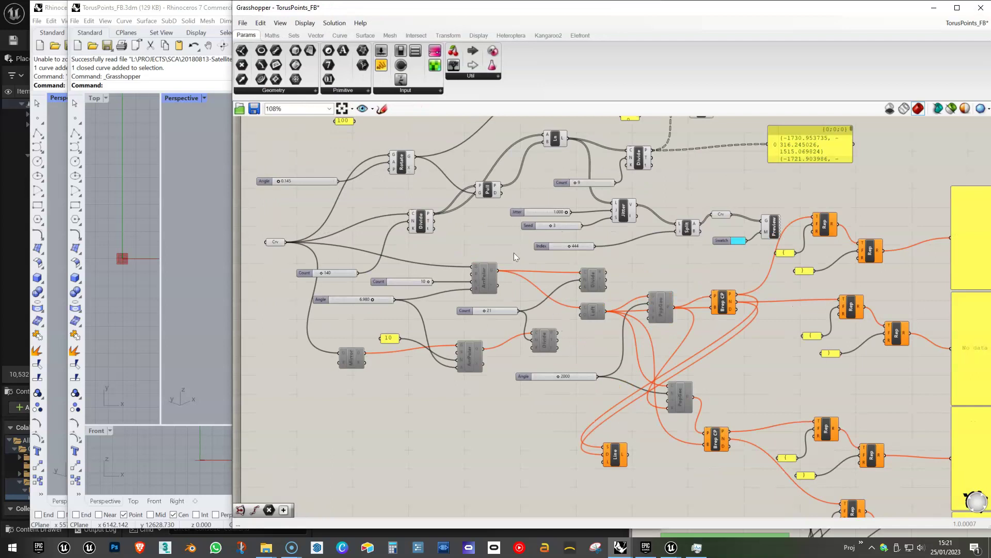
mouse_move(506, 242)
right_mouse_down()
mouse_move(482, 214)
mouse_move(514, 247)
right_mouse_up()
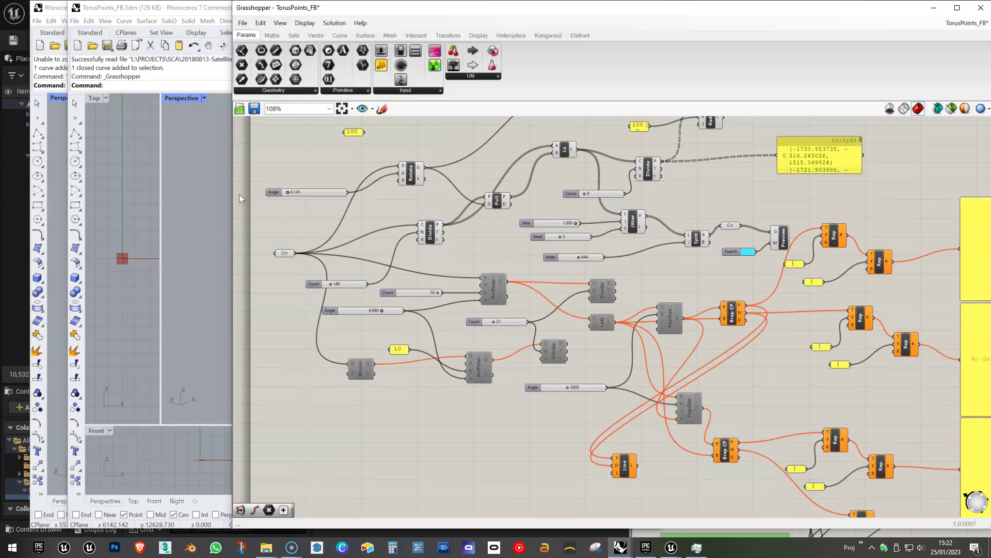
Narrow the Grasshopper window to uncover Rhino's Perspective viewport and view the torus points up close
left_click_drag(231, 191, 456, 194)
right_click_drag(416, 237, 330, 263)
scroll(304, 275, "up", 4)
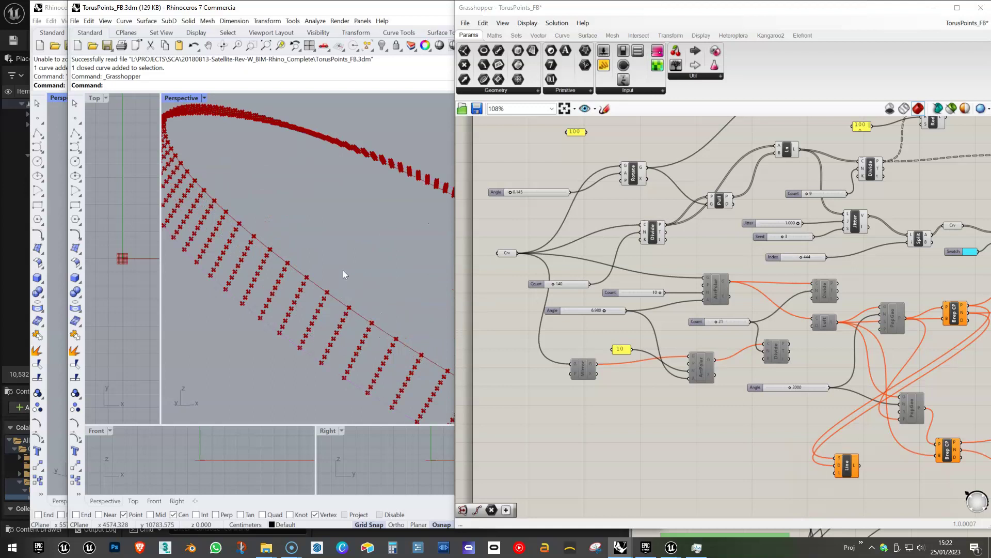
Examine the text replacement components and the empty output panels at the end of the Grasshopper definition
right_click_drag(899, 255, 497, 269)
right_click_drag(748, 233, 620, 216)
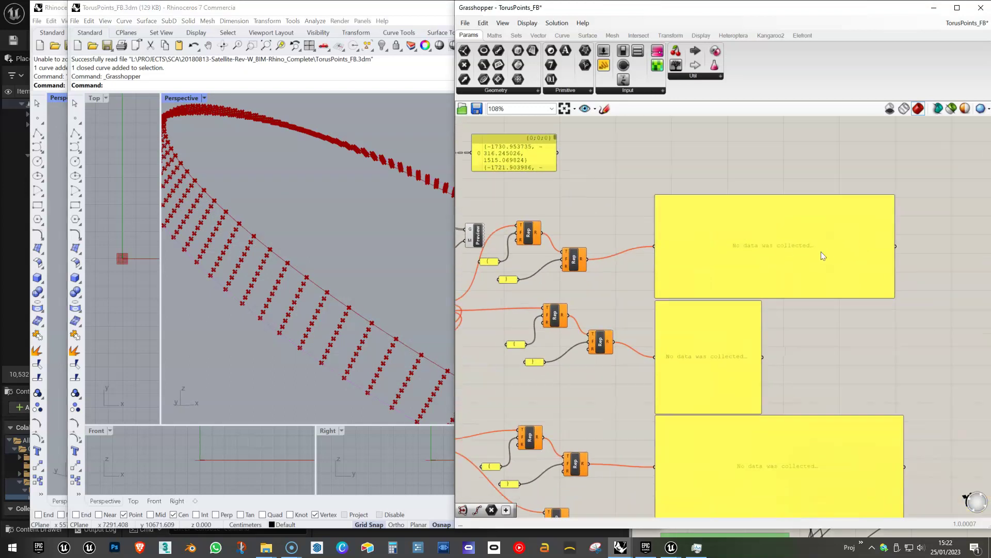
scroll(821, 252, "up", 1)
right_click_drag(561, 222, 781, 228)
scroll(781, 228, "down", 3)
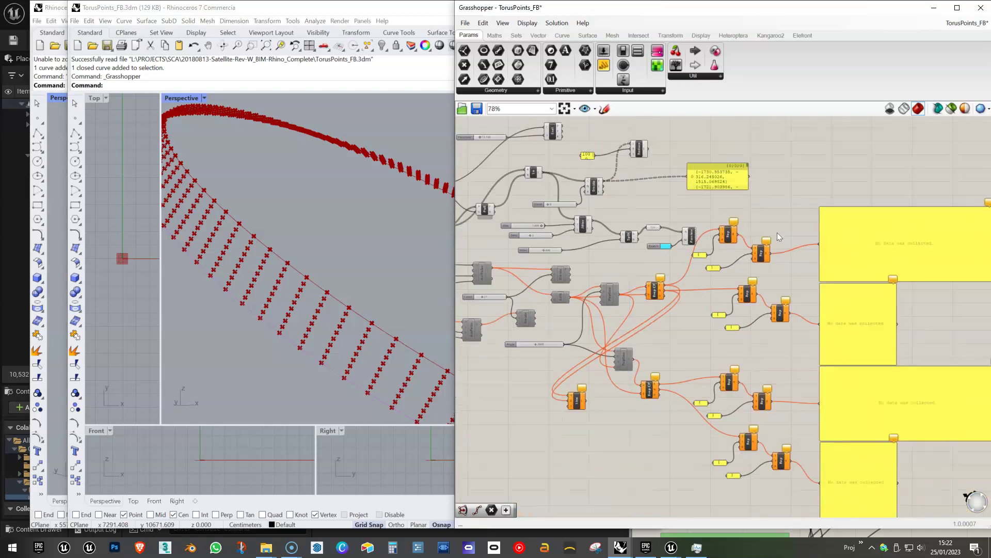
Enable the upper PopGeo, Loft and ArrPolar components so the upper branch of the definition computes
right_click_drag(712, 326, 725, 314)
right_click_drag(614, 293, 695, 293)
right_click(694, 292)
left_click(720, 315)
right_click(644, 290)
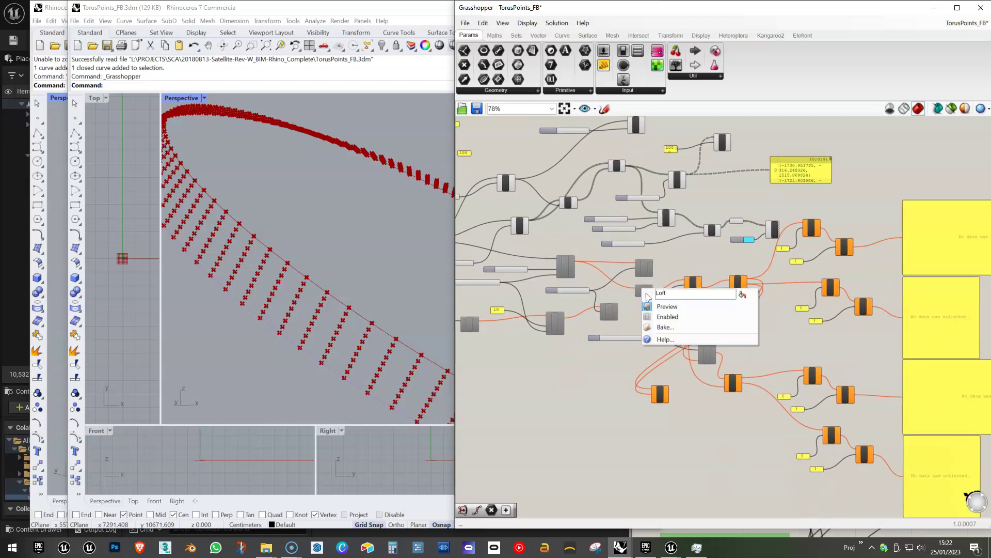
left_click(663, 315)
right_click(567, 275)
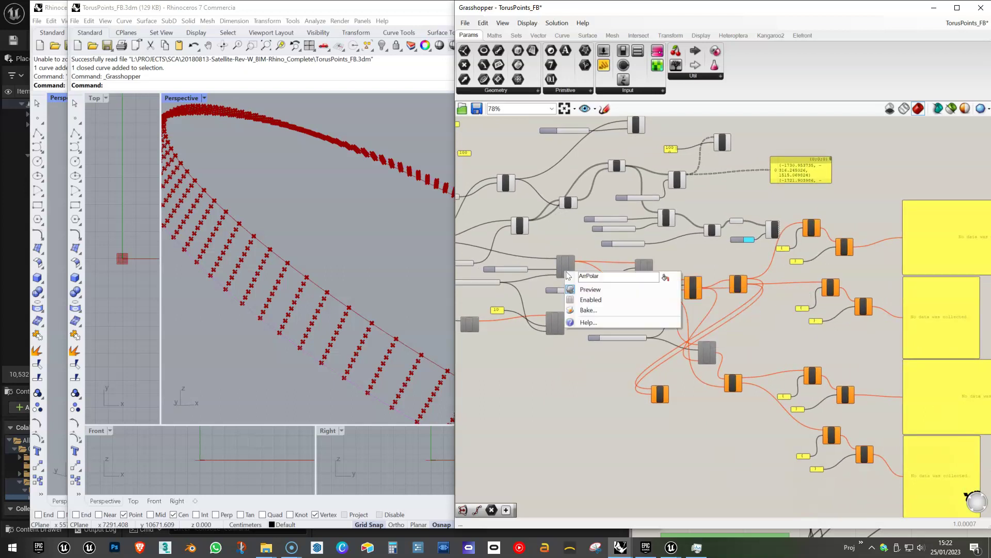
left_click(584, 299)
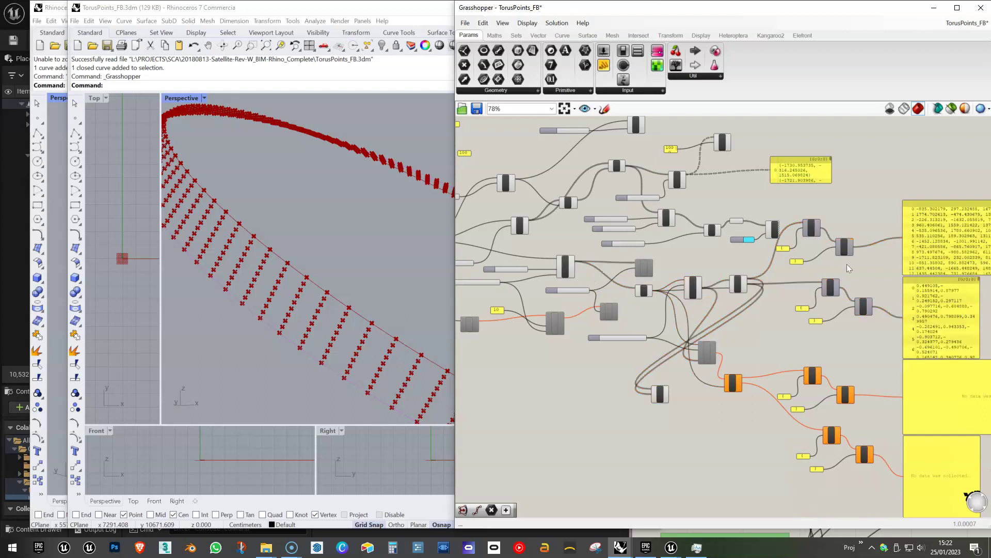
Inspect the filled output panels and view the lofted torus with its scattered points in Rhino's Perspective viewport
right_click_drag(925, 271, 717, 246)
scroll(747, 190, "up", 1)
right_click_drag(238, 238, 248, 268)
scroll(251, 248, "down", 6)
scroll(252, 248, "up", 3)
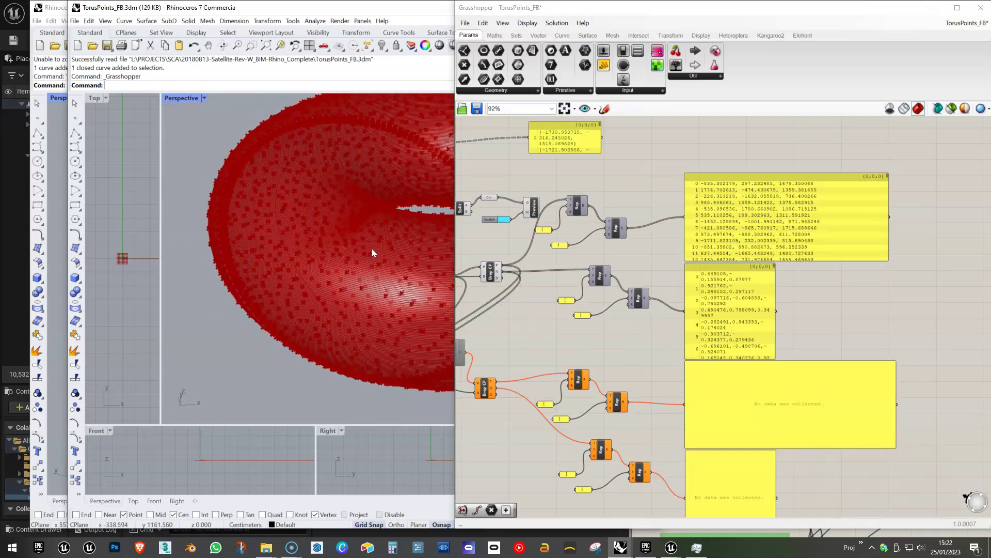
right_click_drag(372, 249, 328, 238)
scroll(755, 187, "up", 5)
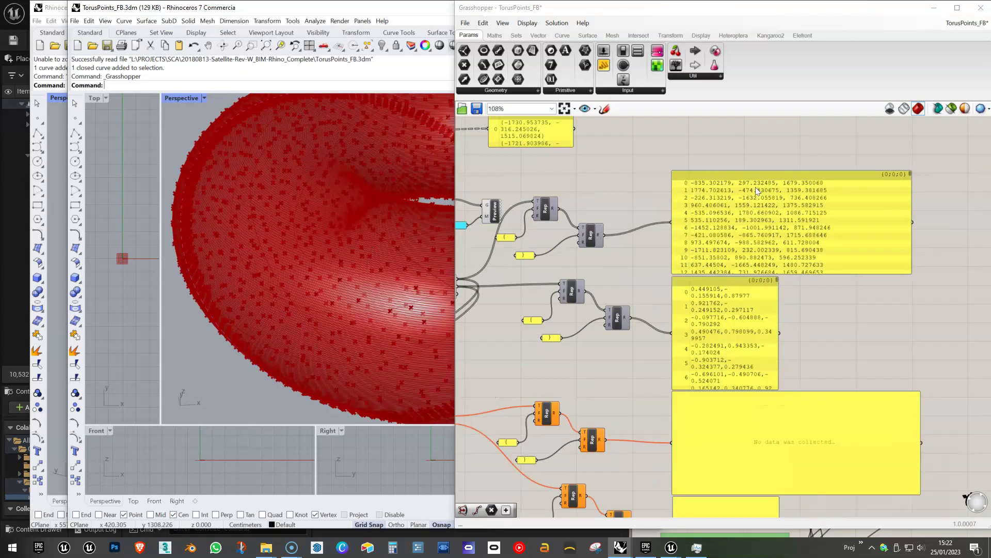
Read the point coordinates and normal vectors in the two filled output panels and the components feeding them
right_click_drag(722, 203, 719, 204)
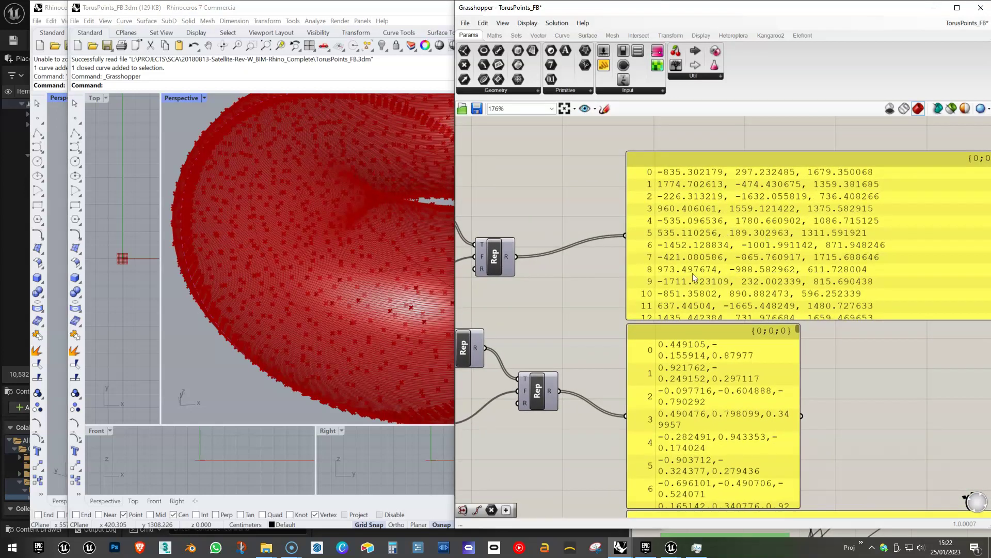
scroll(705, 255, "down", 2)
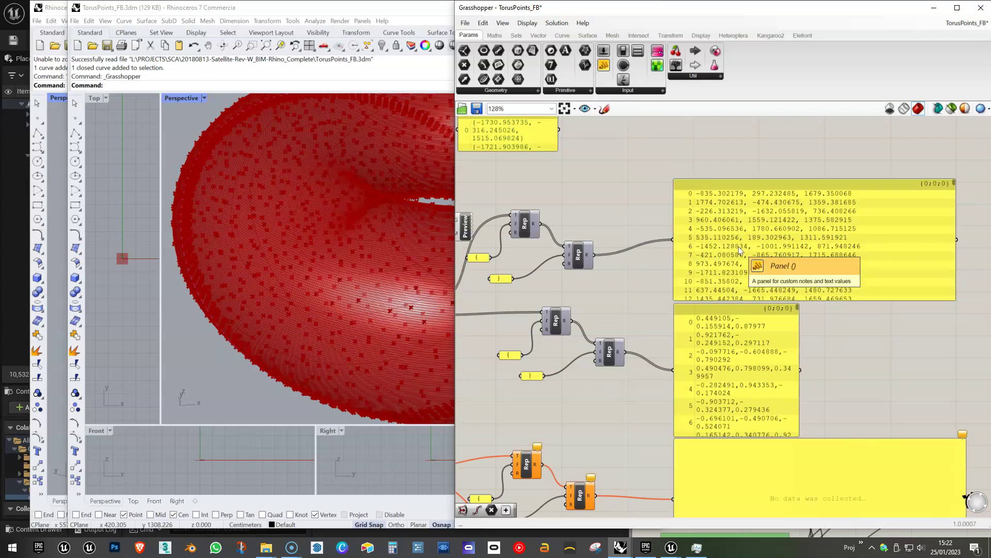
scroll(835, 258, "up", 4)
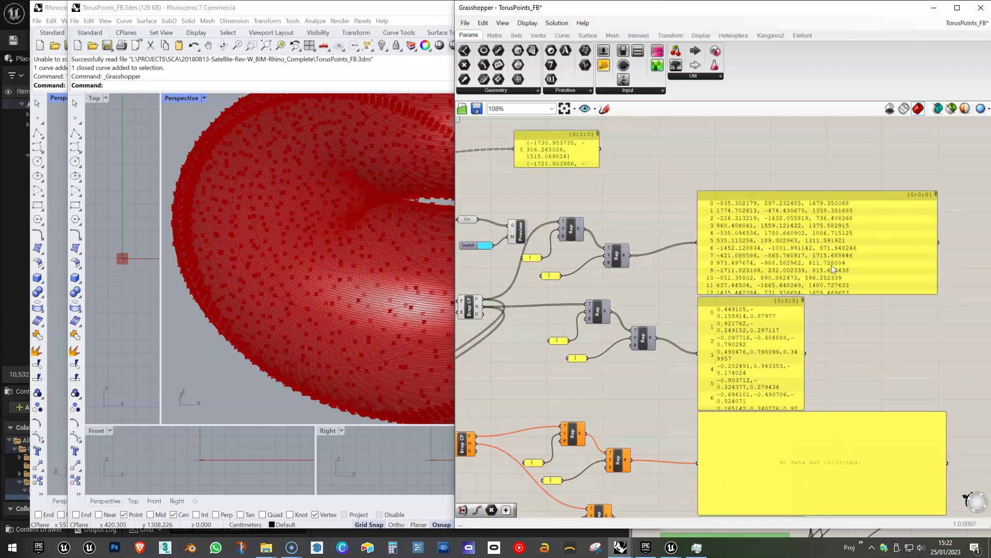
right_click_drag(649, 223, 643, 205)
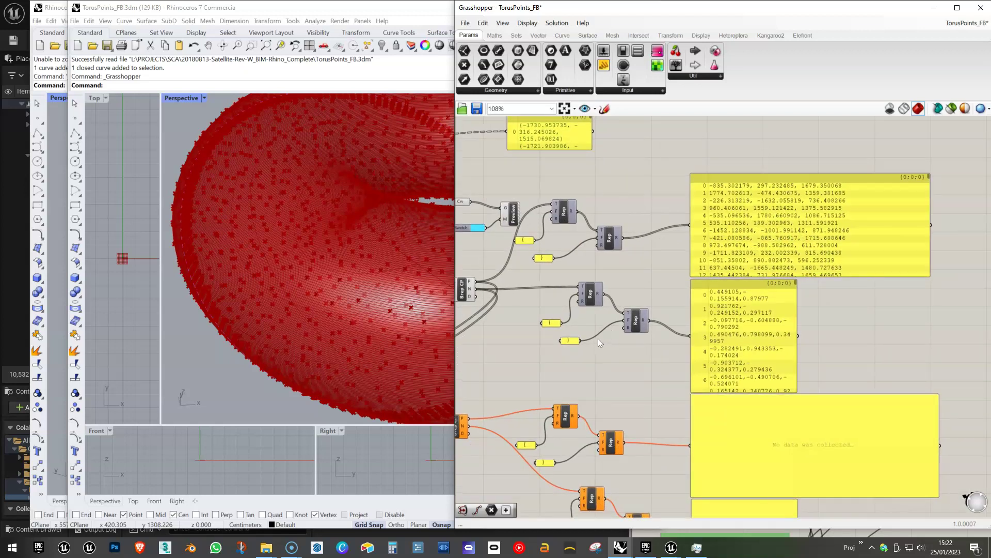
Switch to the Unreal Editor project SCAPAVillion20 and move from the ramp to the outside of the umbrella-covered torus
mouse_move(623, 550)
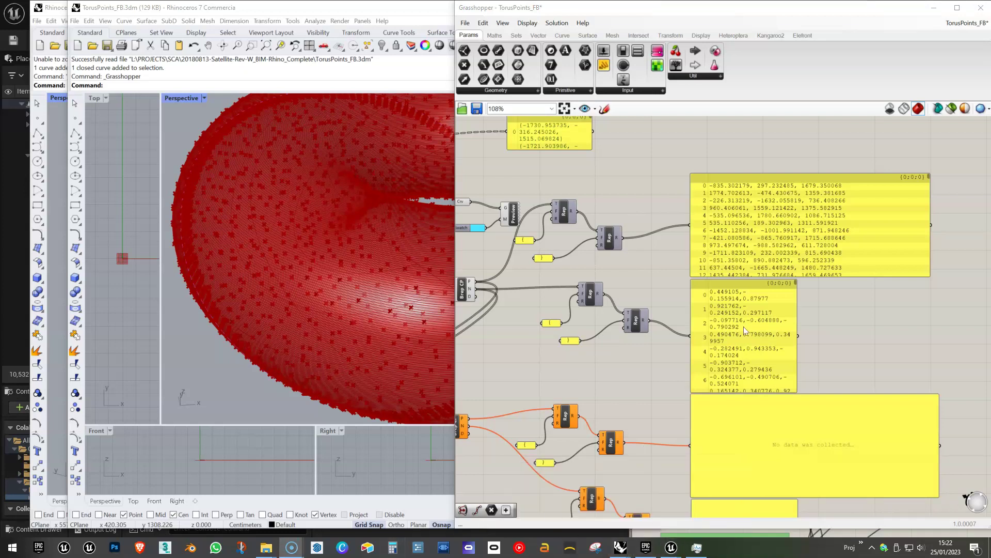
mouse_move(670, 548)
left_click(619, 502)
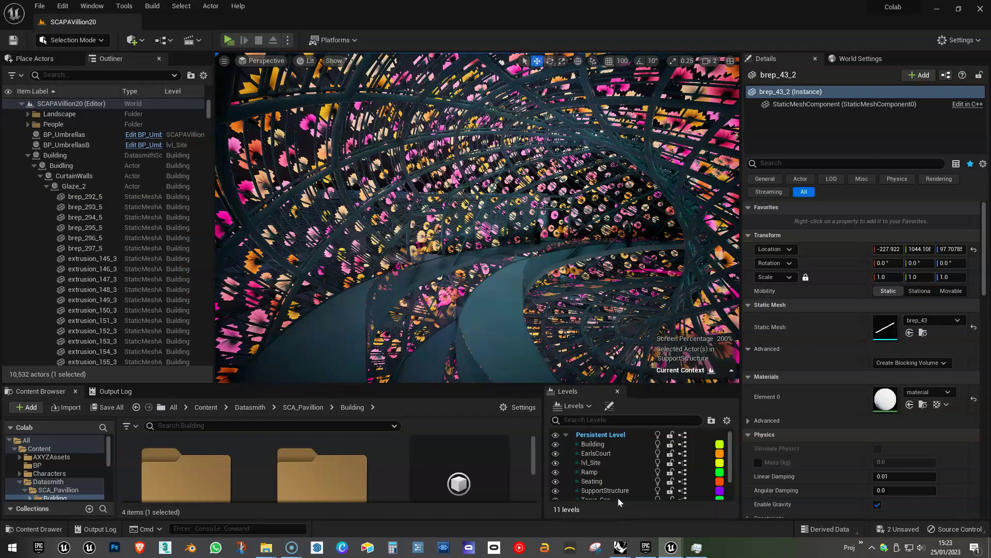
right_click(547, 253)
right_click_drag(546, 253, 500, 254)
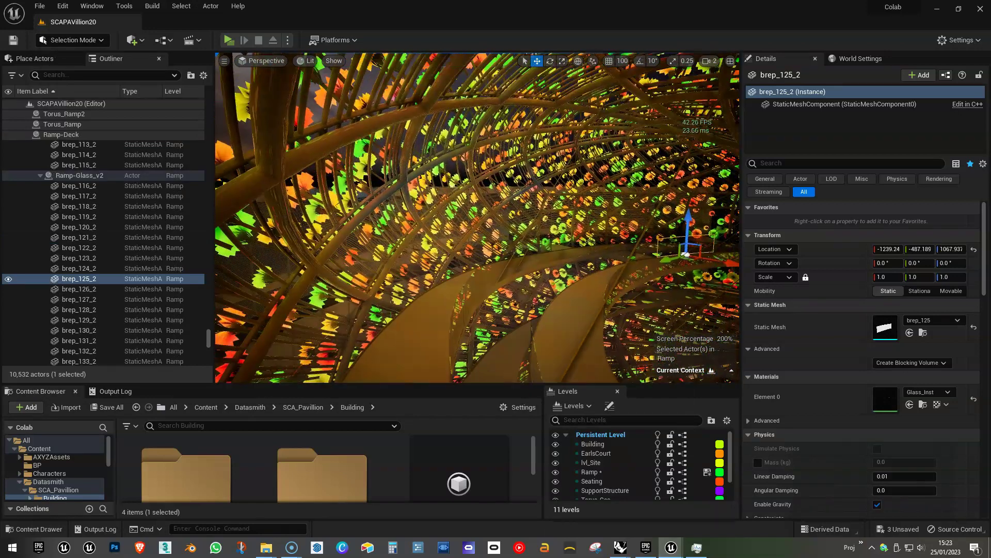
right_click_drag(505, 193, 544, 186)
key("s")
right_click_drag(468, 192, 461, 191)
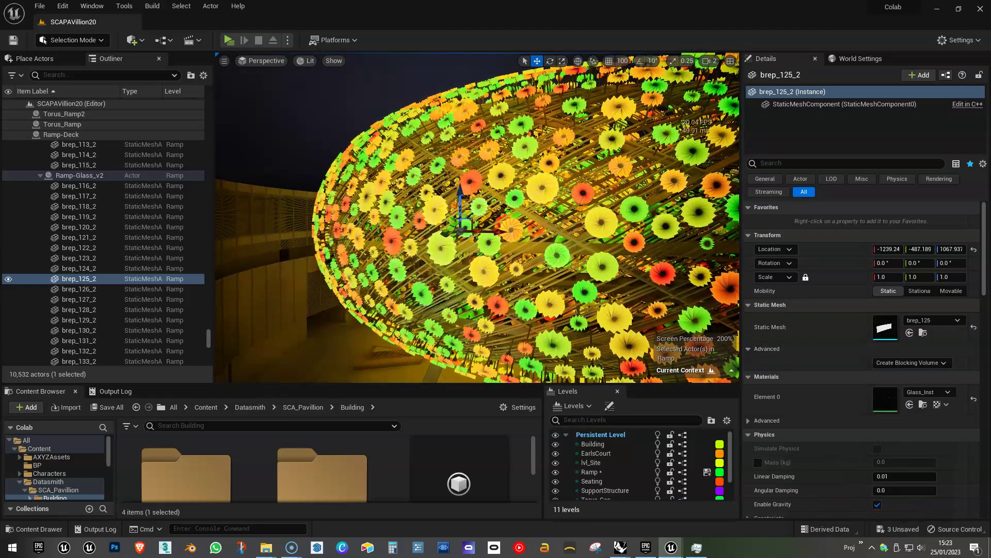
Deselect the ramp glass mesh and back away to view the whole torus above the field of ground umbrellas
key("Escape")
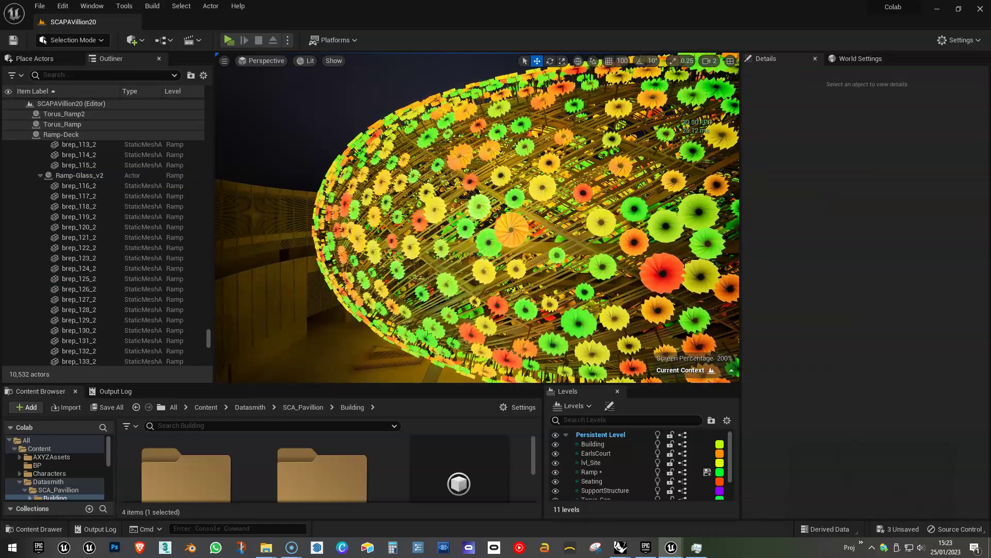
key("s")
mouse_move(461, 191)
right_mouse_down()
mouse_move(481, 185)
mouse_move(491, 194)
mouse_move(461, 191)
right_mouse_up()
key("s")
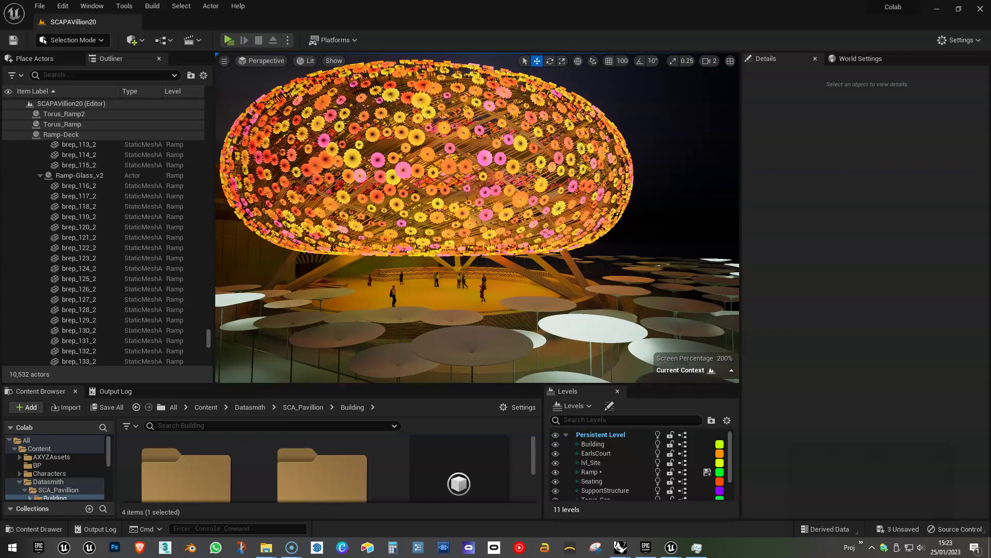
right_click_drag(477, 217, 392, 197)
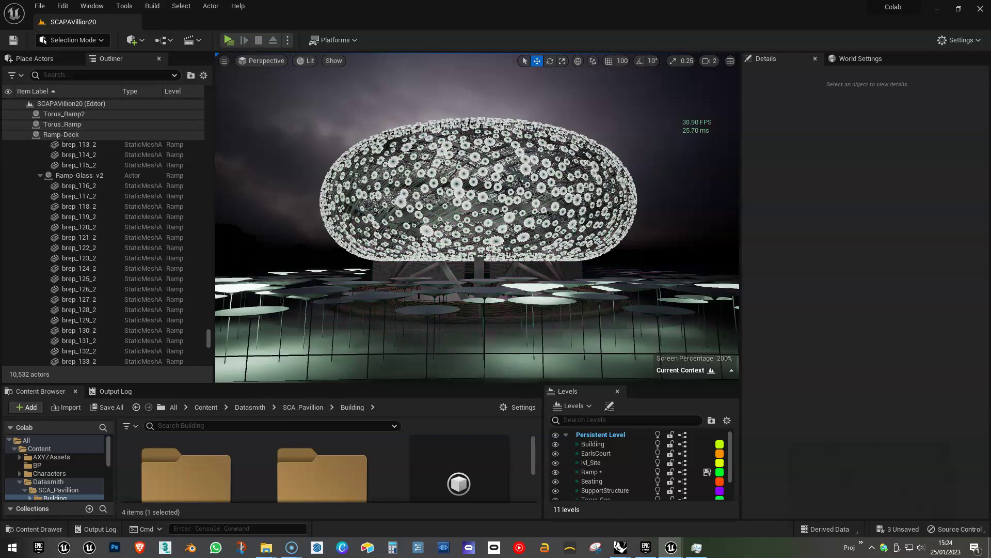
right_click_drag(478, 217, 357, 258)
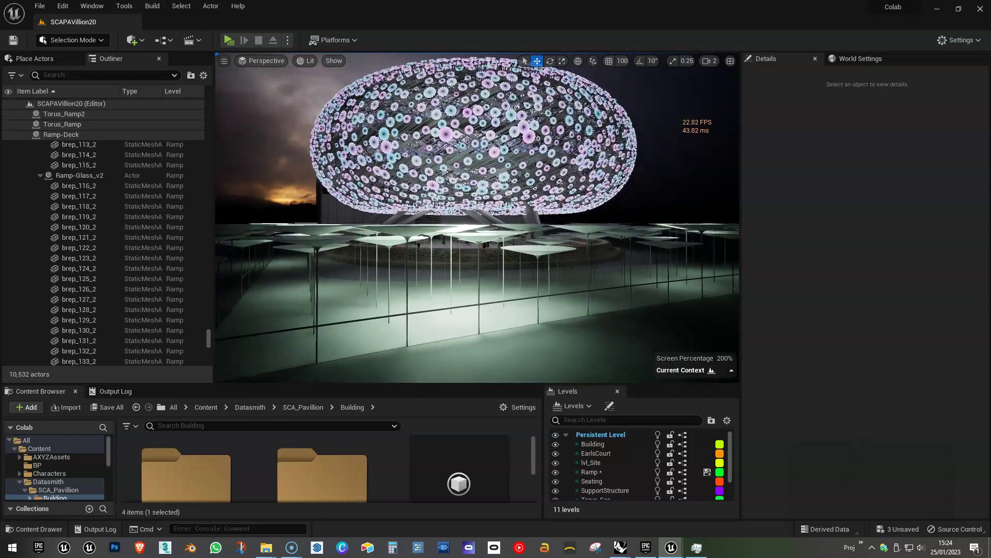
View the pavilion in a fullscreen viewport, moving sideways past the ground umbrellas, and return to the normal editor layout
key("F11")
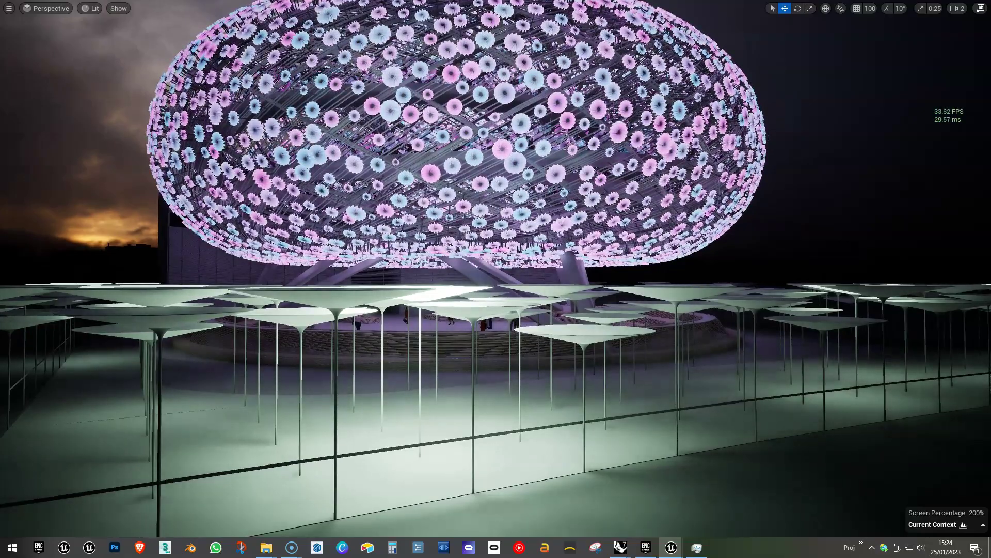
key("d")
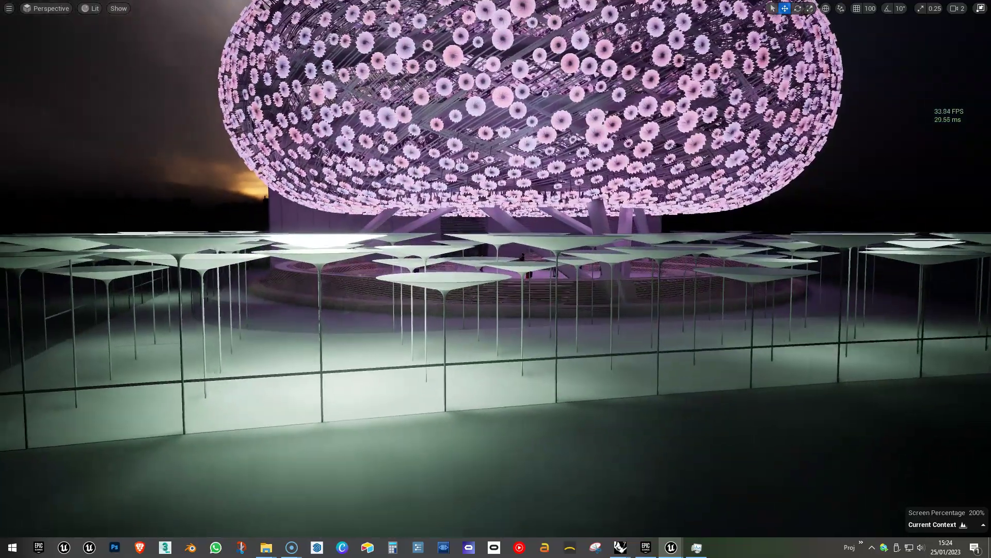
key("d")
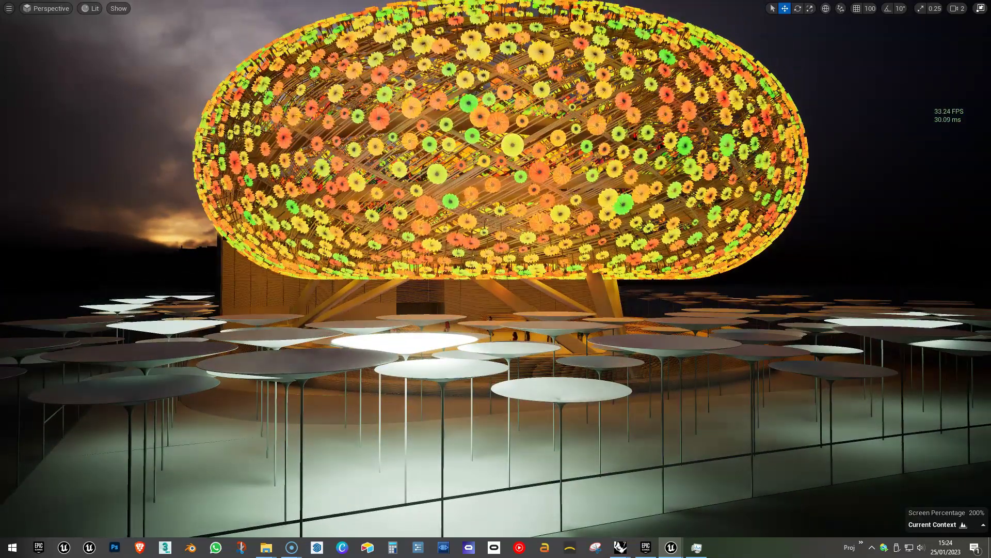
key("F11")
Select a foreground ground umbrella, locate its Umbrella_Shades material in the Content Browser and make the browser taller
left_click(511, 282)
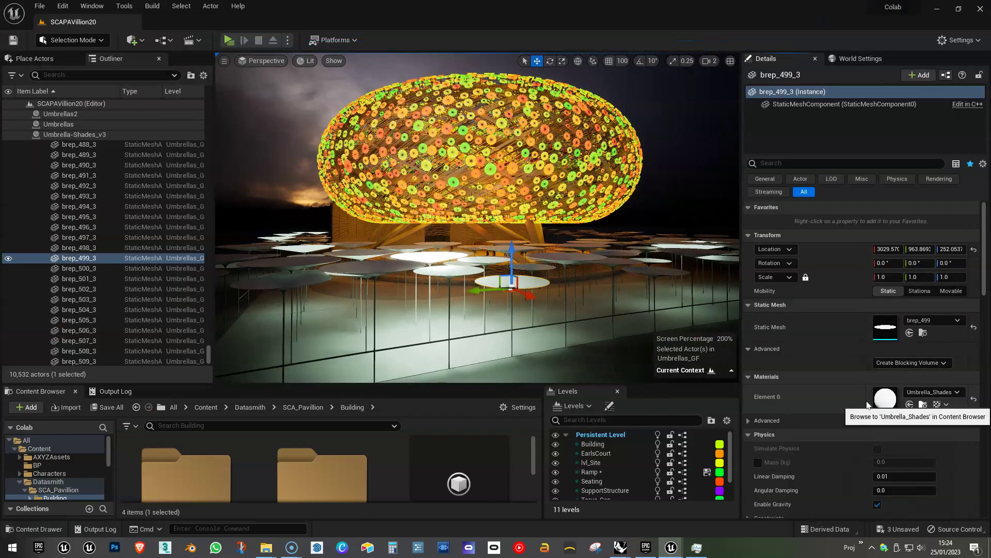
left_click(923, 404)
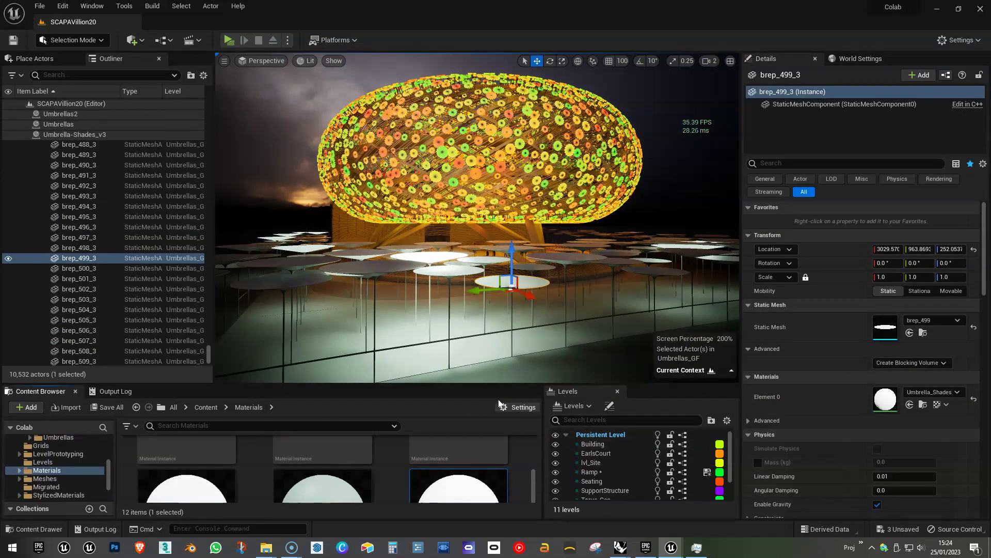
left_click_drag(499, 385, 499, 353)
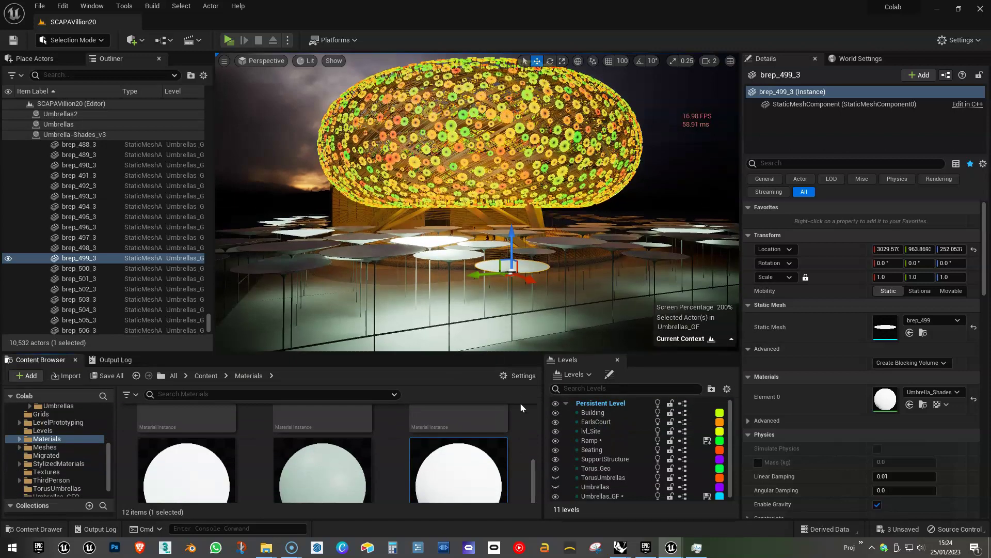
Set the Content Browser's thumbnail size to Small and bring the Umbrella_Shades material fully into view
left_click(517, 376)
mouse_move(607, 502)
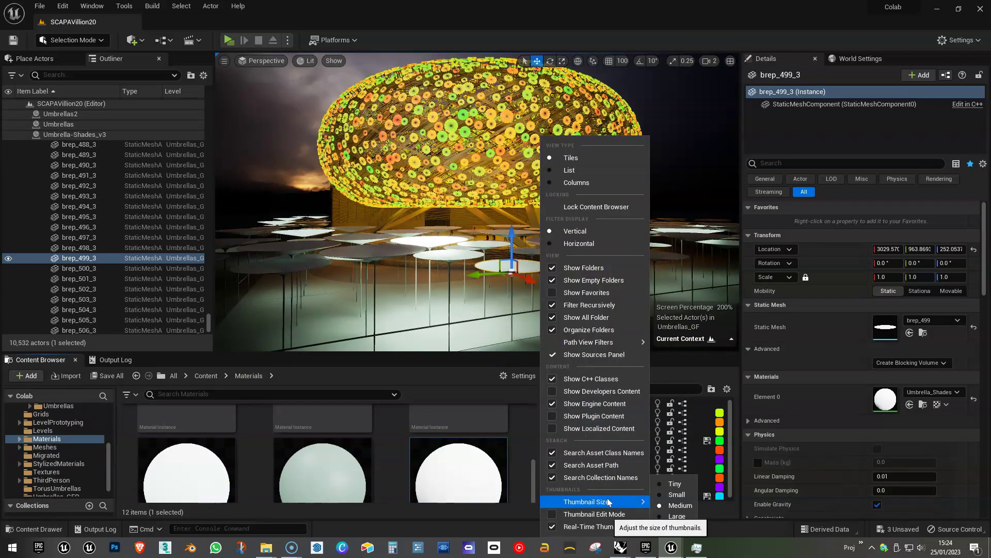
left_click(677, 494)
scroll(534, 462, "down", 1)
scroll(533, 465, "down", 2)
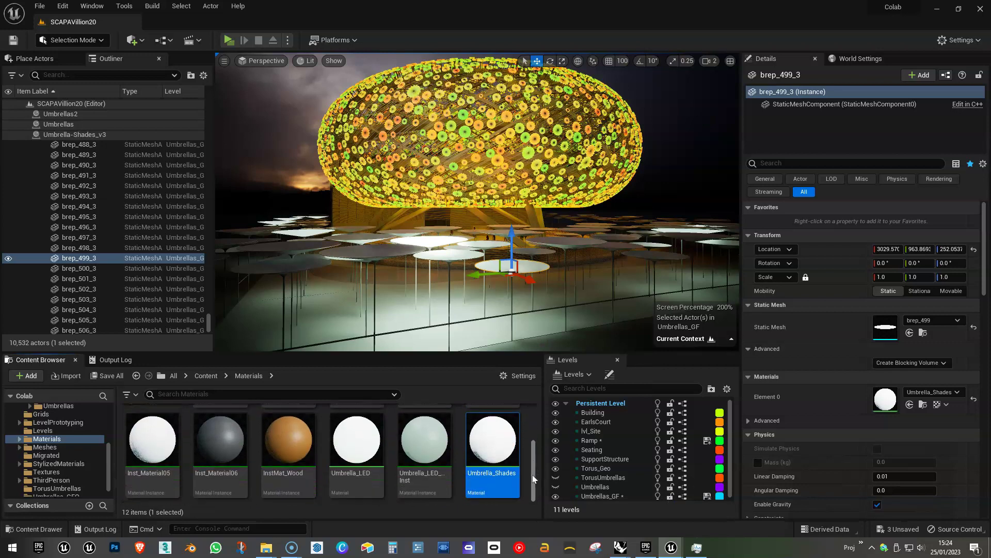
scroll(533, 477, "up", 1)
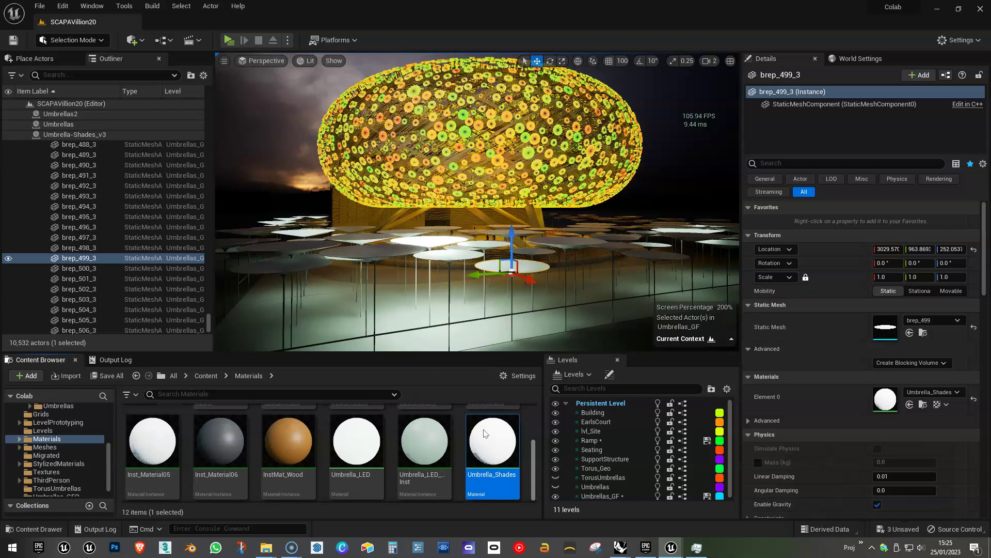
Apply the Umbrella_Shades material to a ground umbrella behind the selected one, then look down over the field from closer in
left_click_drag(485, 433, 429, 242)
right_click_drag(430, 242, 447, 278)
key("w")
key("s")
key("q")
key("e")
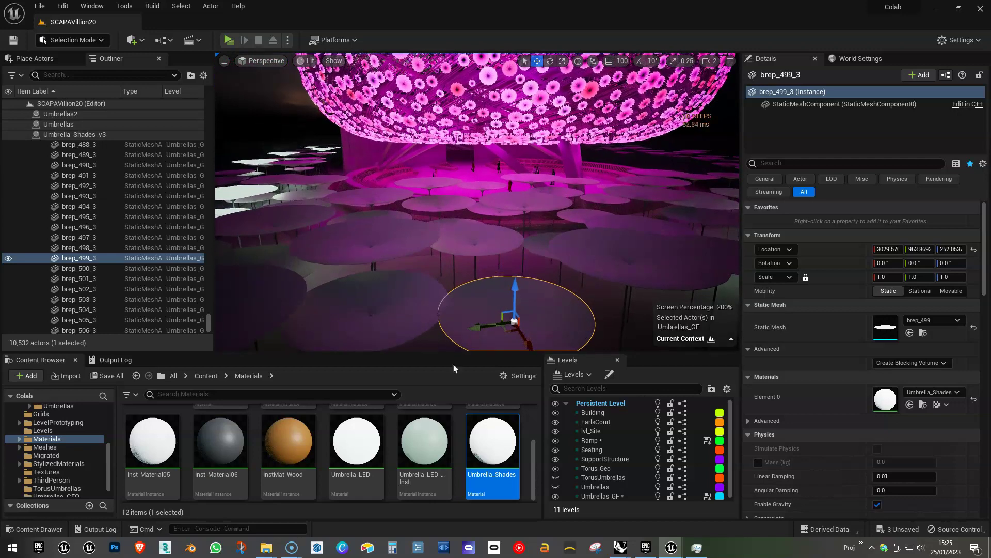
Apply the Umbrella_LED material to a single ground umbrella near the selected one and look at the umbrellas from below
left_click_drag(356, 442, 392, 236)
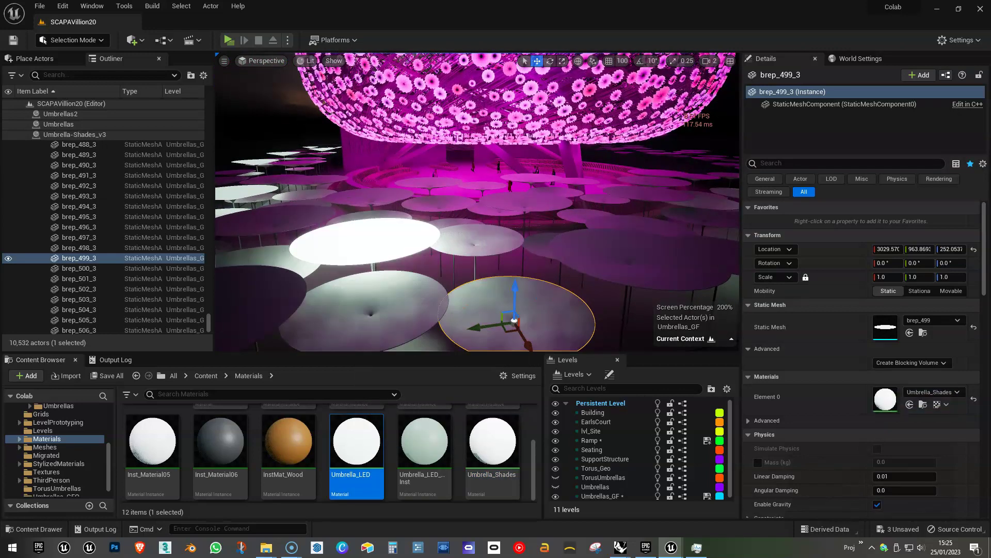
key("q")
right_click_drag(393, 237, 429, 242)
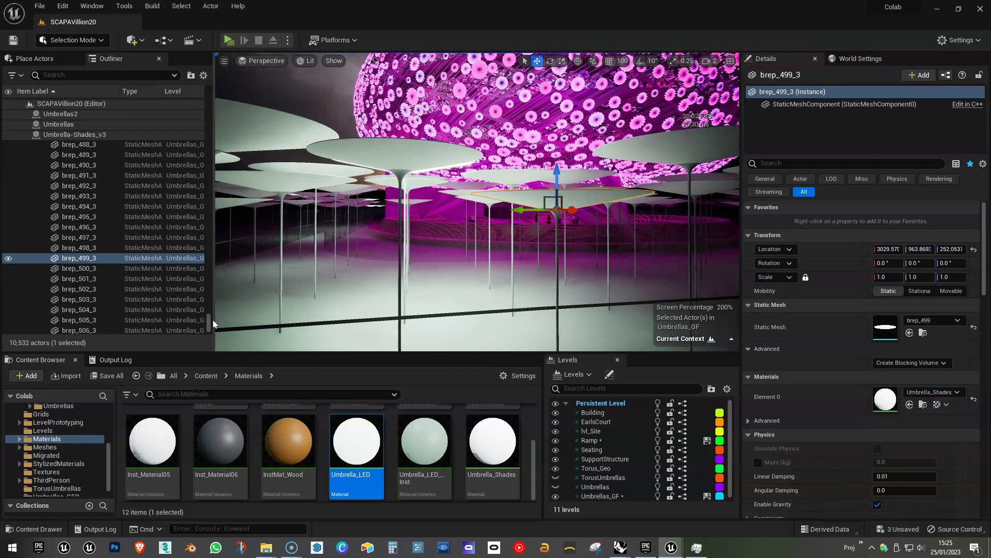
Widen the Outliner and select all the meshes under Umbrella-LED_v3, leaving the parent actor out of the selection
left_click_drag(225, 320, 267, 166)
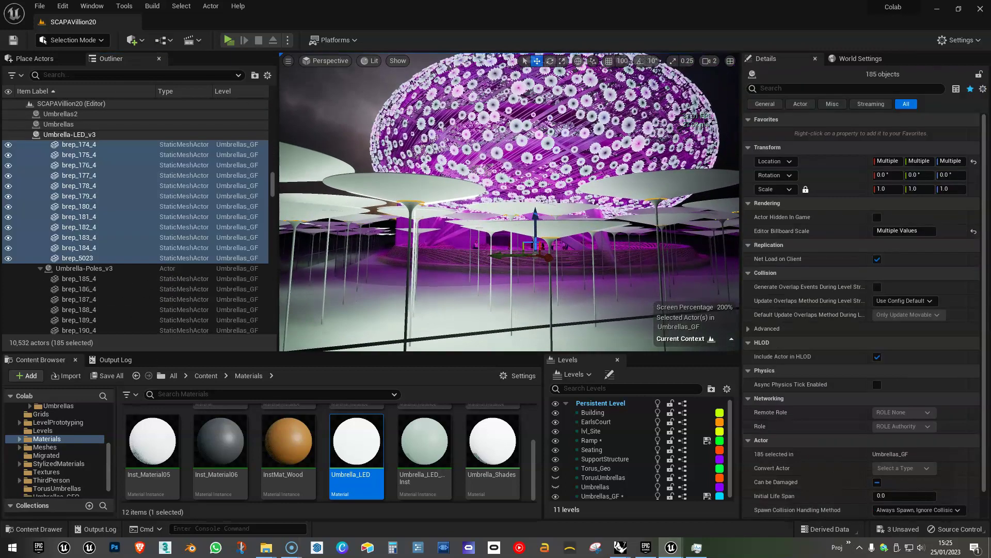
key("w")
right_click_drag(509, 202, 524, 186)
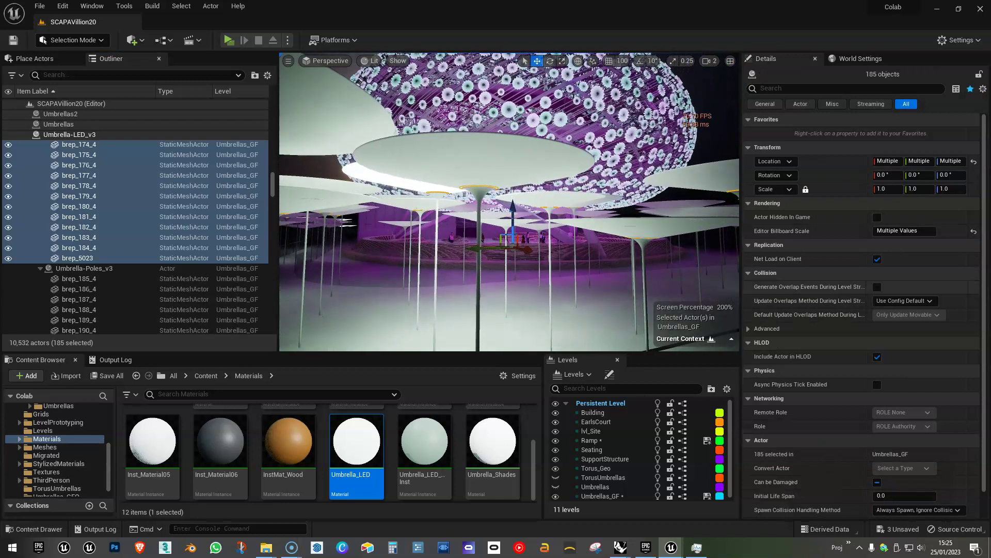
left_click_drag(272, 191, 271, 119)
left_click(104, 262, "ctrl")
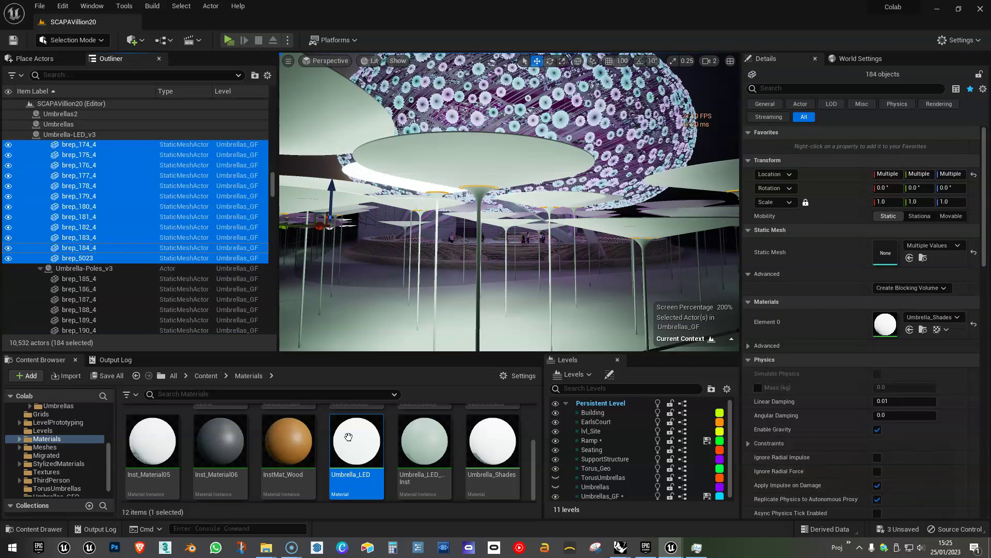
Assign the Umbrella_LED material to Element 0 of the selected LED meshes and deselect them
left_click_drag(356, 444, 886, 323)
right_click_drag(594, 248, 607, 253)
key("Escape")
Back away to view the whole torus above the ground umbrellas and examine the night lighting in a fullscreen viewport
right_click_drag(516, 207, 518, 182)
key("w")
key("w")
key("s")
key("s")
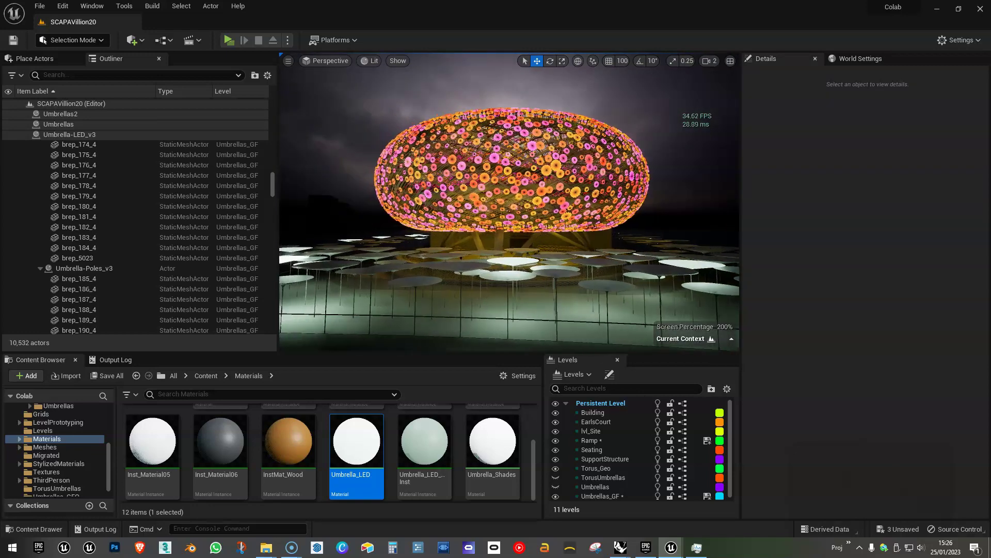
key("F11")
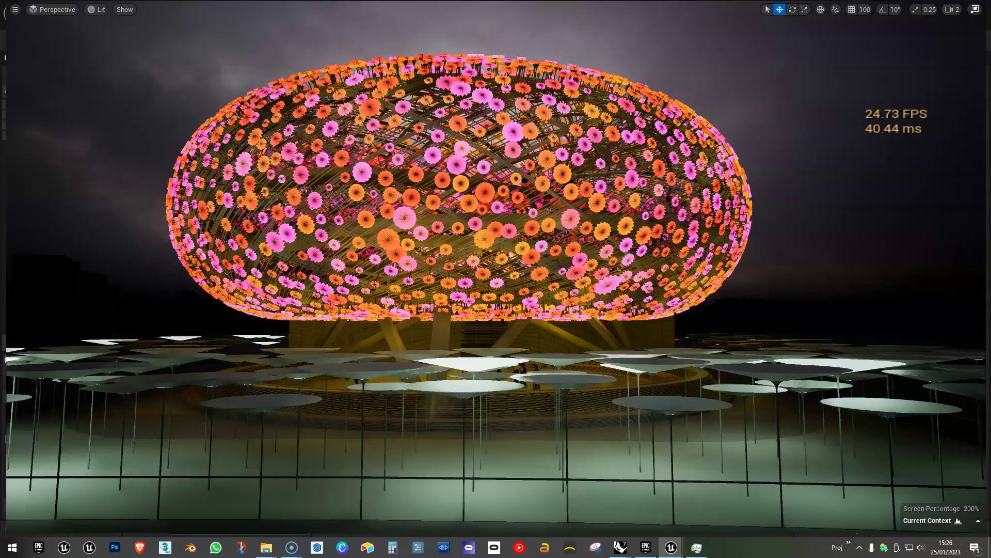
right_click_drag(495, 279, 507, 292)
key("a")
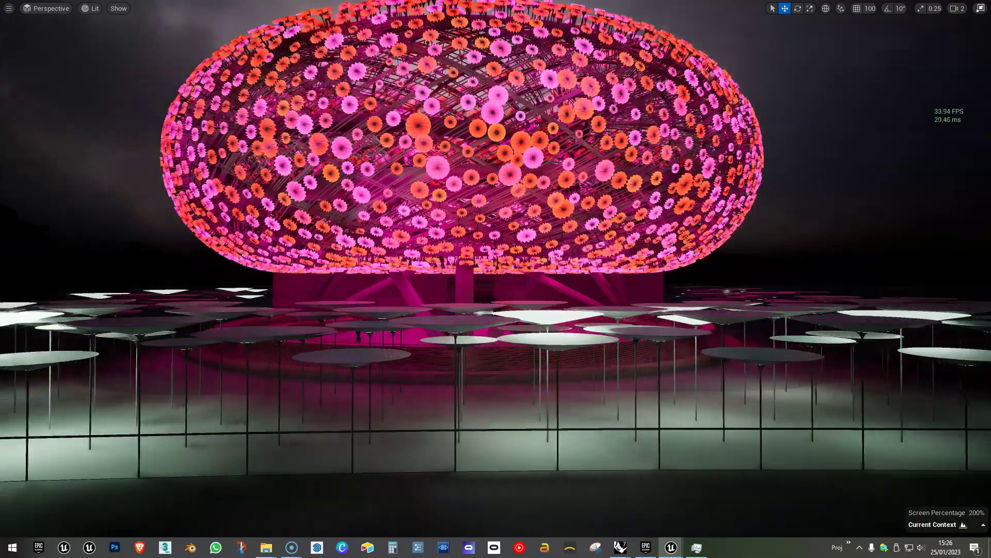
key("s")
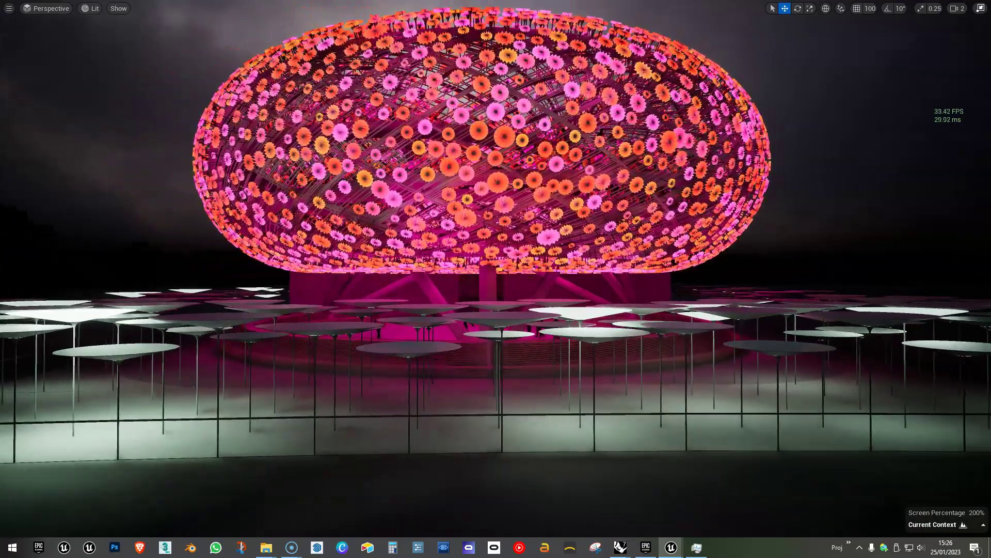
Fly past the ground umbrellas into the torus and examine the ramp, lattice structure and colour-changing umbrellas from inside
key("w")
key("w")
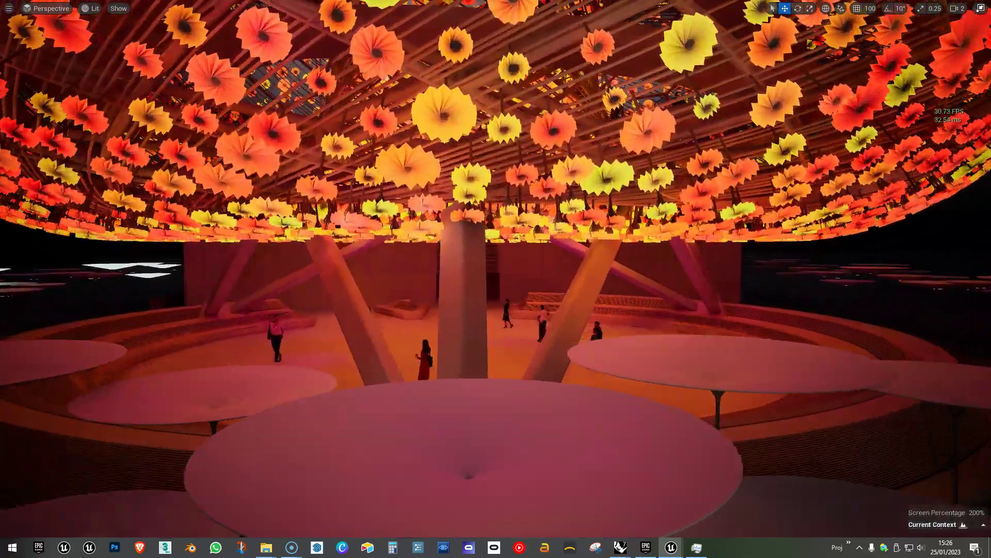
key("w")
right_click_drag(496, 279, 466, 237)
key("w")
right_click_drag(606, 347, 606, 347)
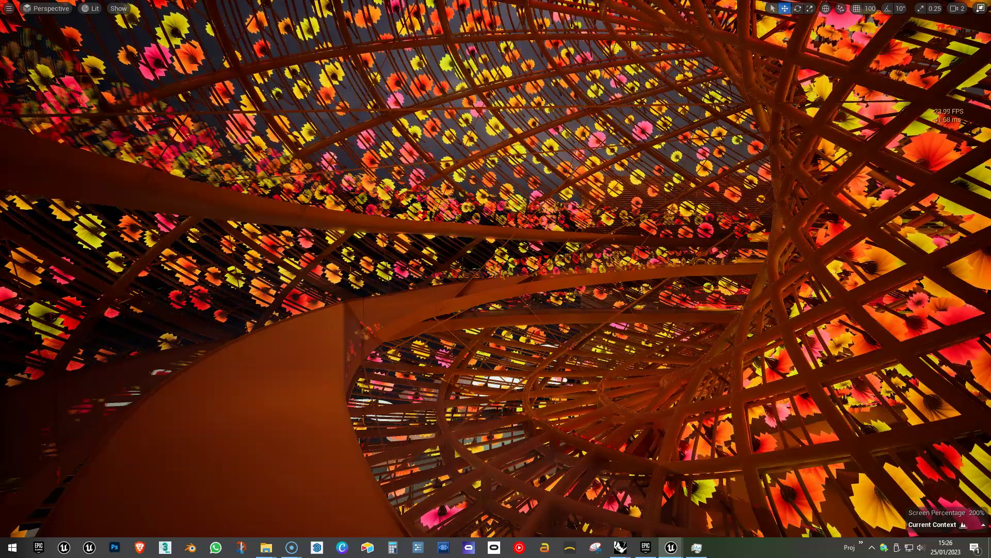
key("a")
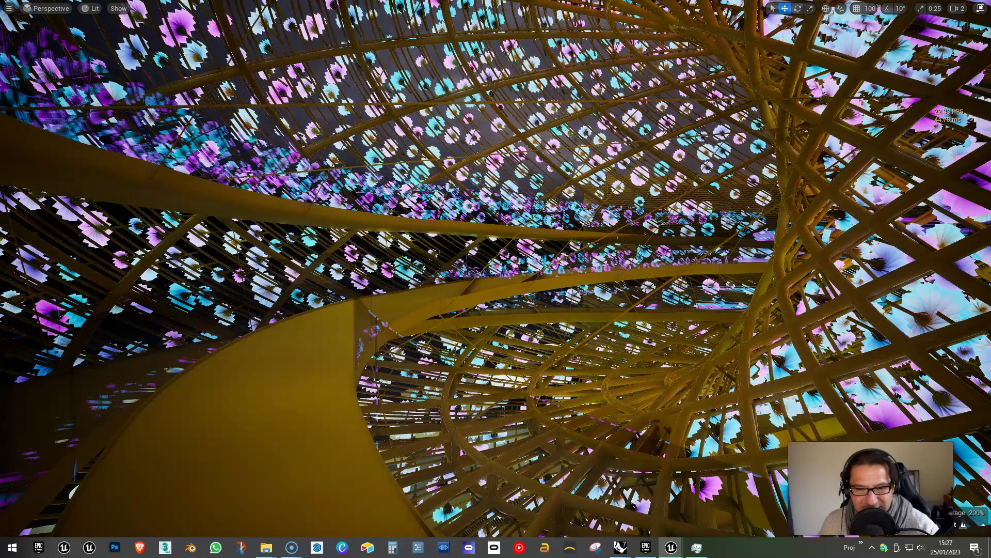
key("a")
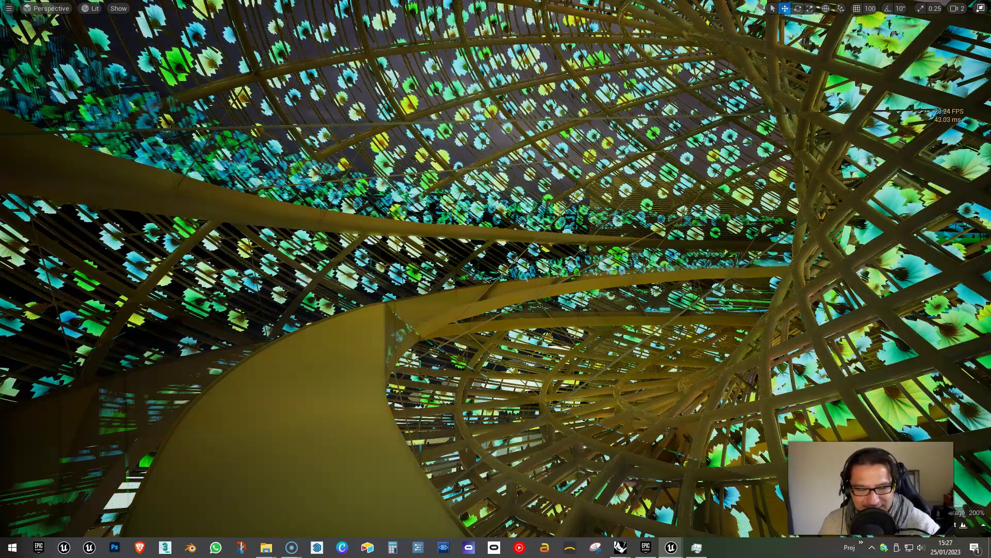
right_click_drag(496, 279, 475, 266)
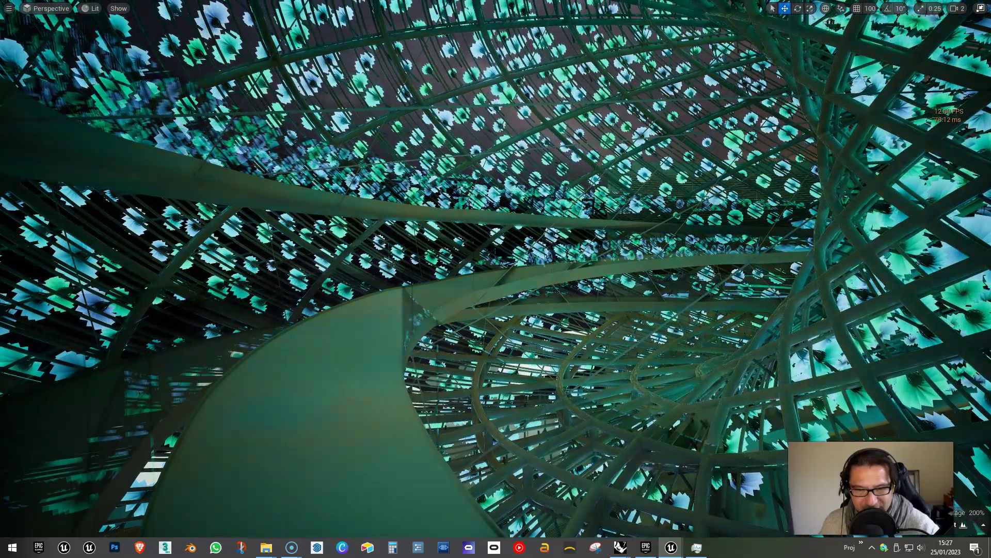